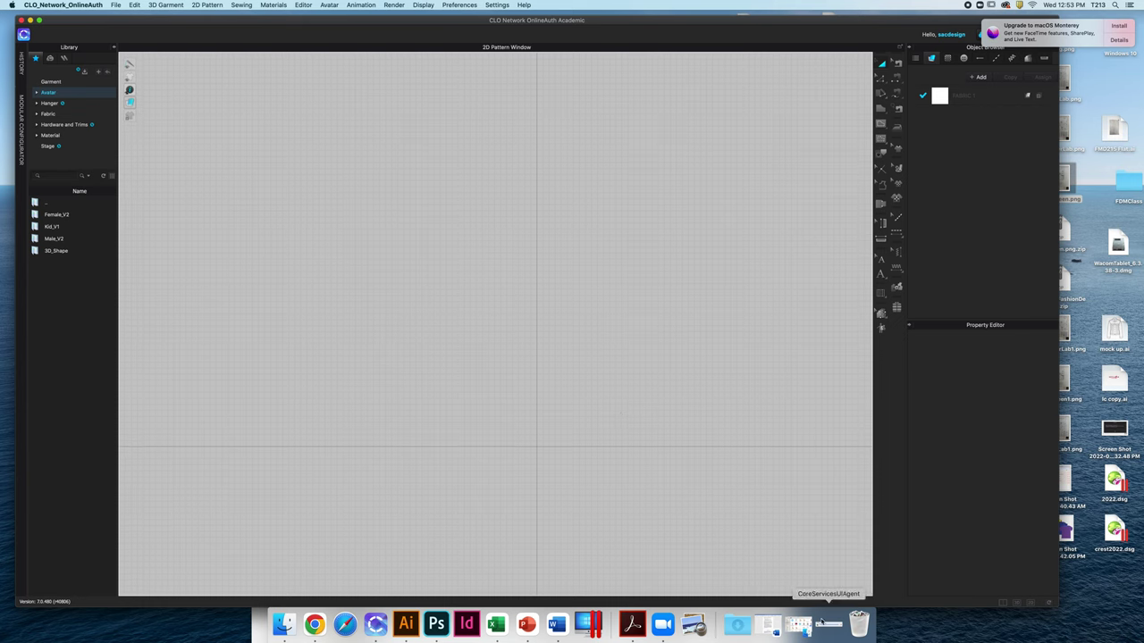
Show the 3D and 2D windows side by side and load the FV2_Camila avatar from the Female_V2 library folder
click(1004, 605)
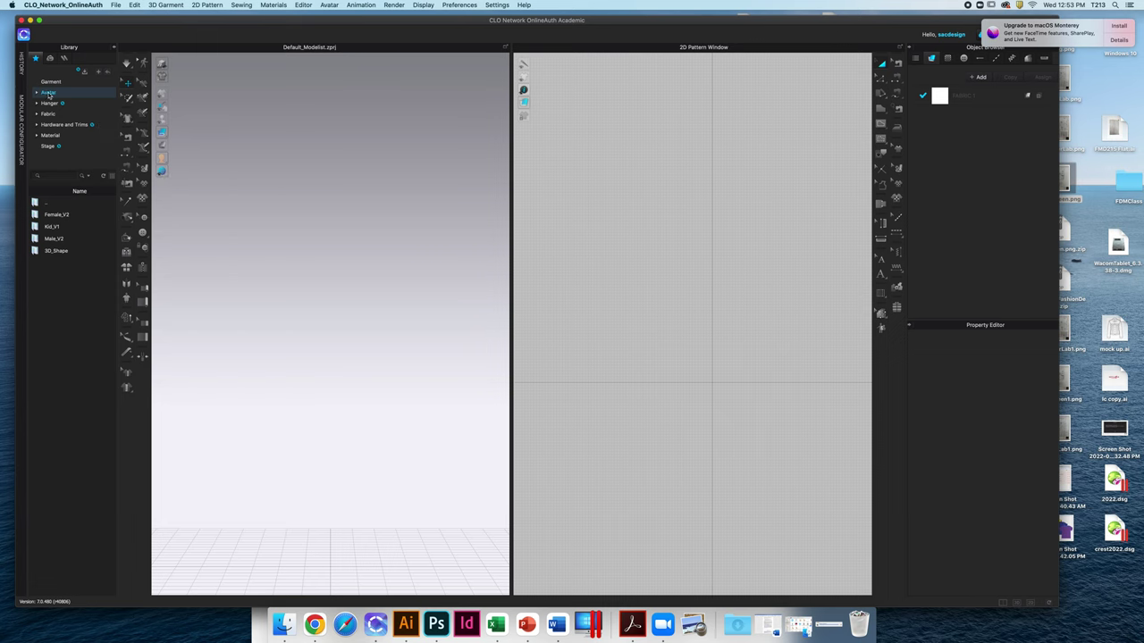
double_click(52, 216)
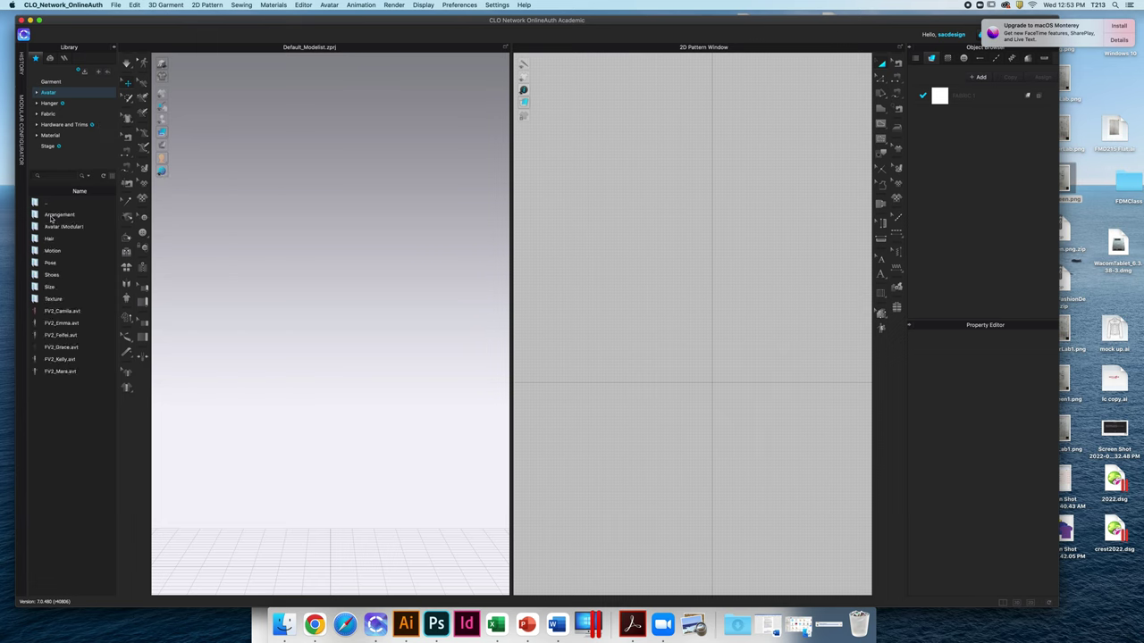
double_click(56, 313)
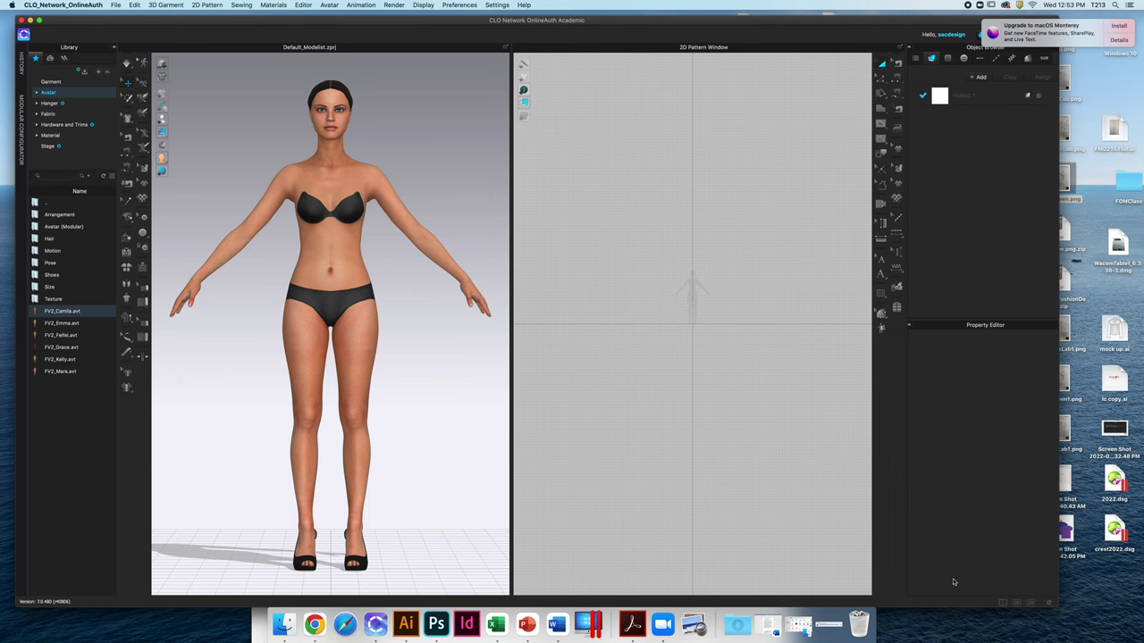
Show only the 2D pattern window and draw a tall rectangle pattern beside the avatar silhouette, about 382 in around its outline
click(1032, 607)
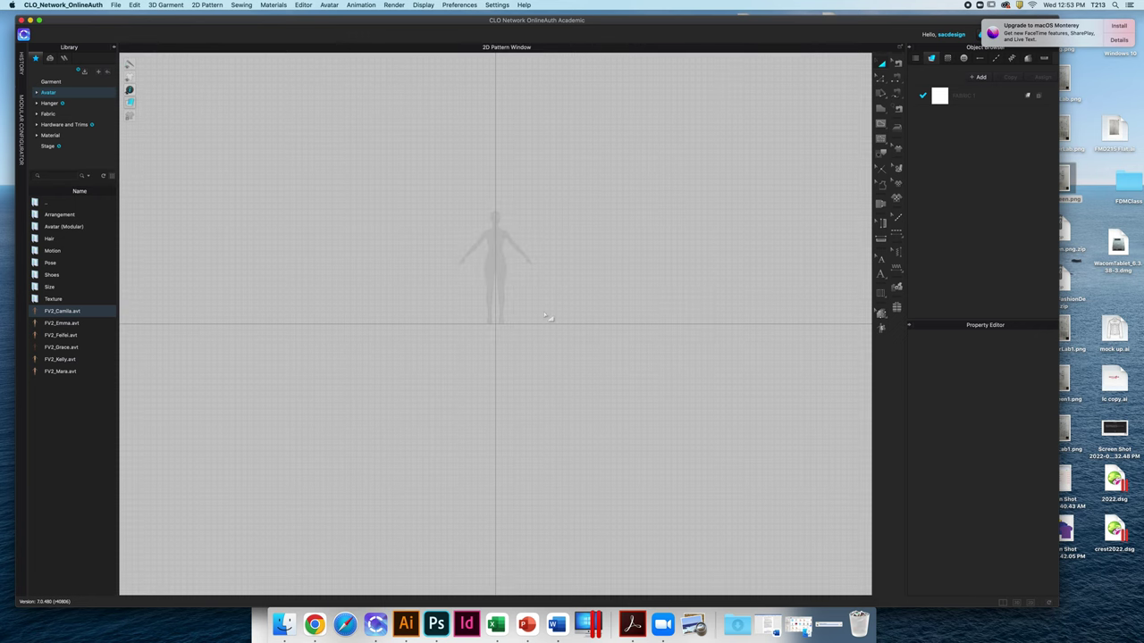
scroll(533, 280, up, 2)
scroll(533, 281, up, 2)
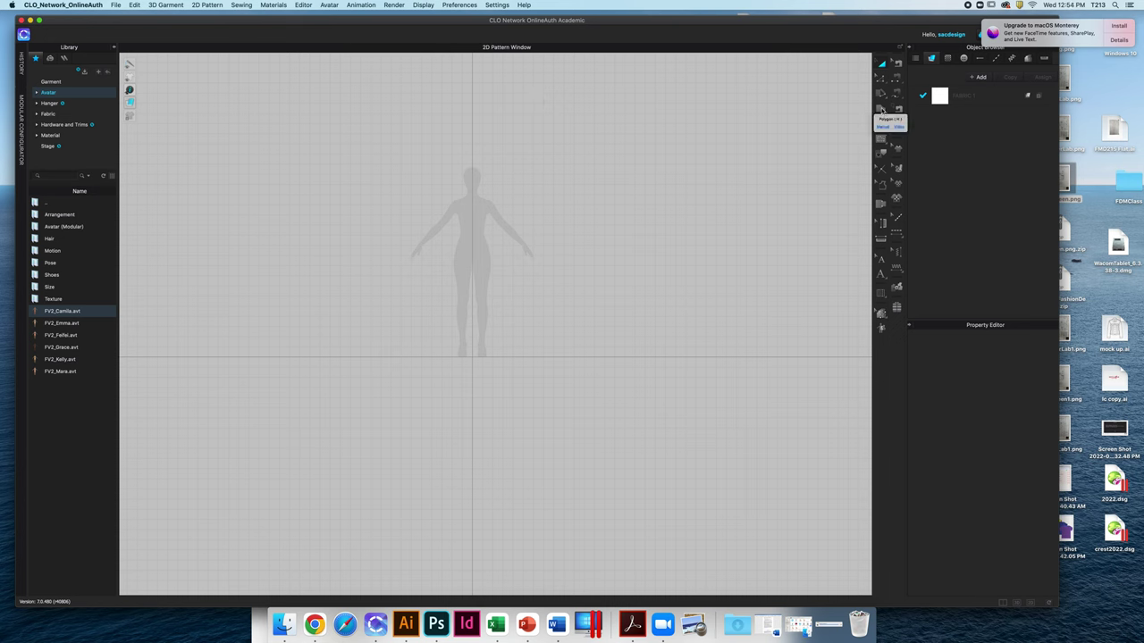
click(881, 109)
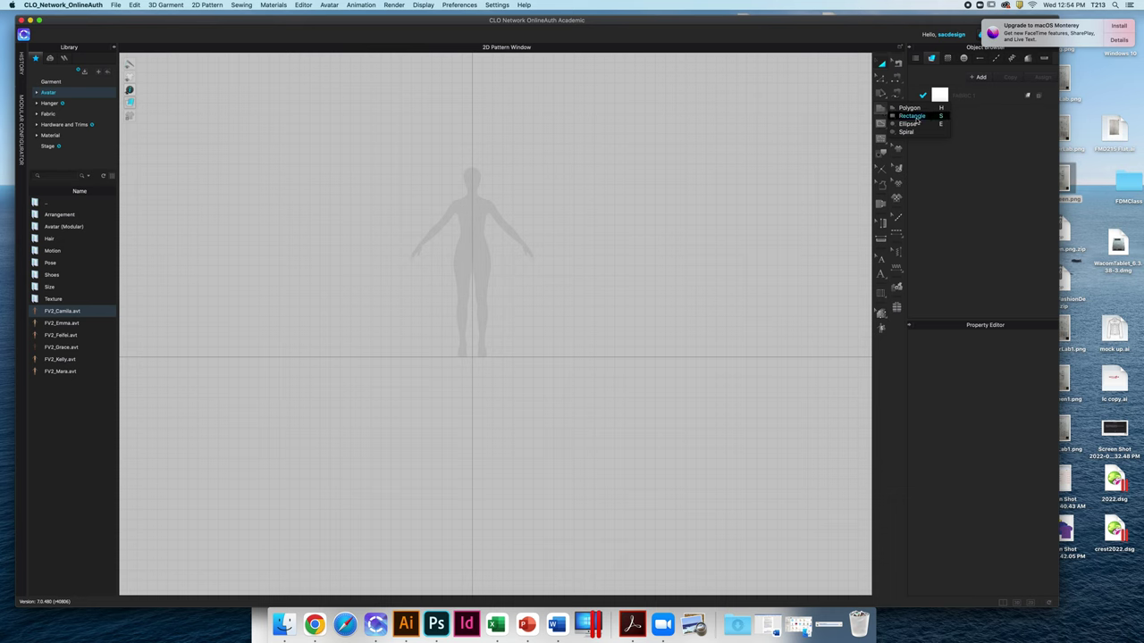
click(918, 117)
drag(501, 62, 712, 351)
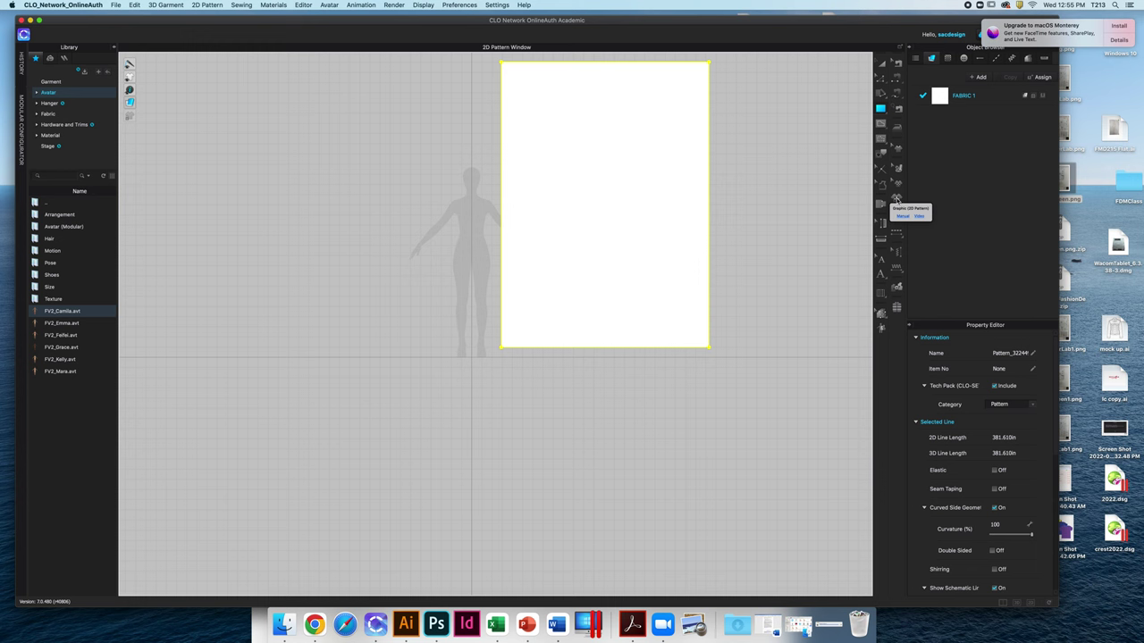
Add P1.jpeg from the Downloads folder as a graphic on the white rectangle, 56.013 in wide and 42.010 in high
click(896, 197)
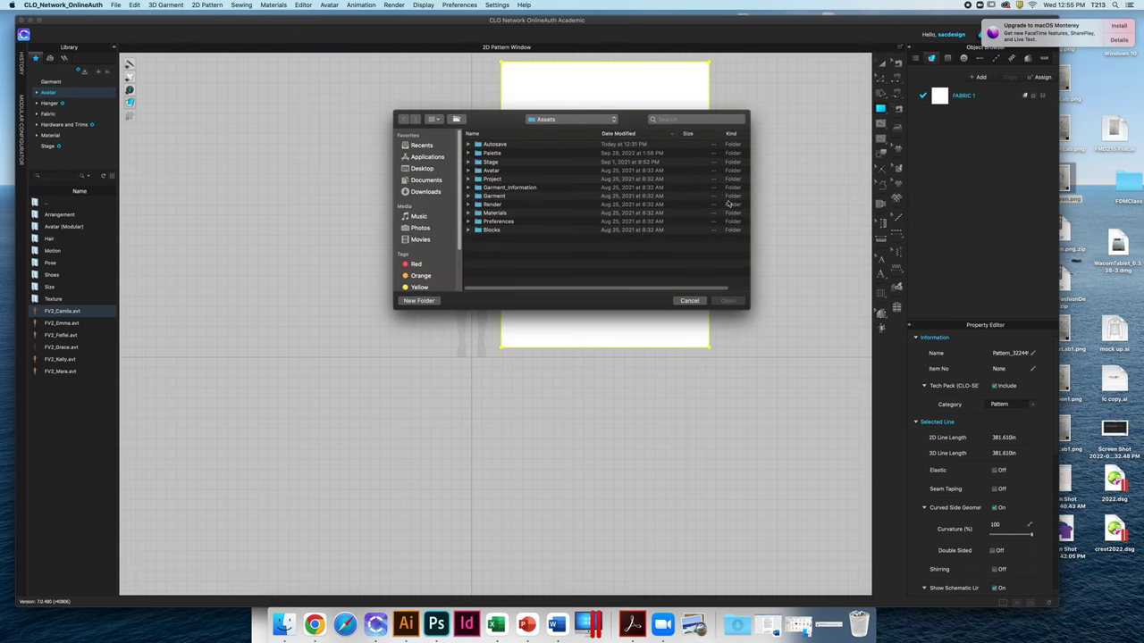
click(425, 192)
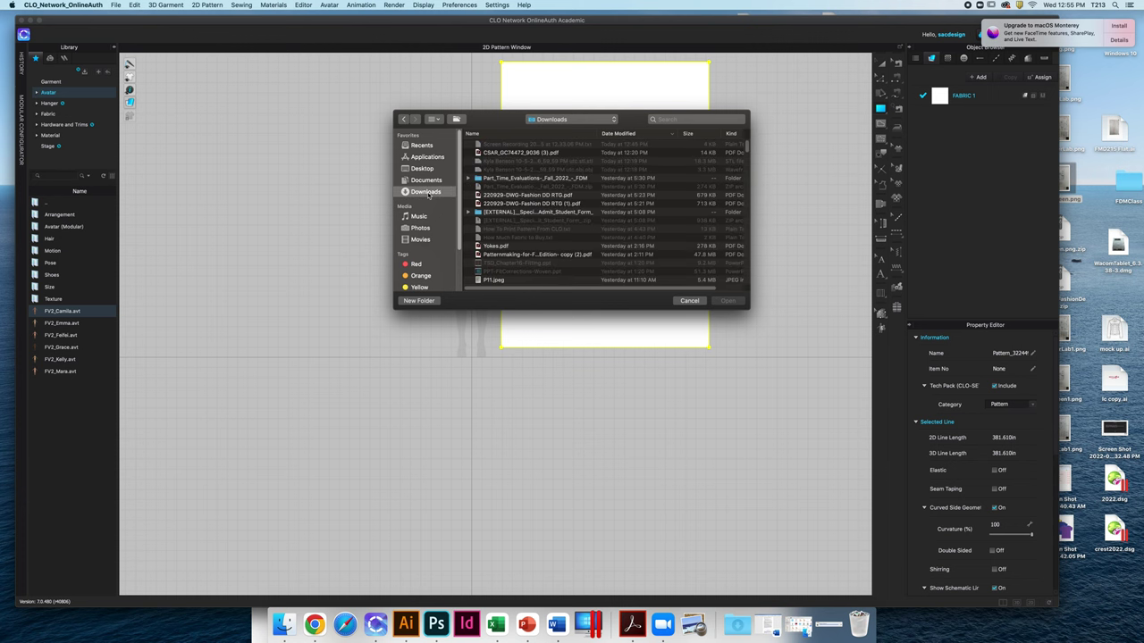
scroll(532, 237, down, 3)
scroll(532, 237, down, 5)
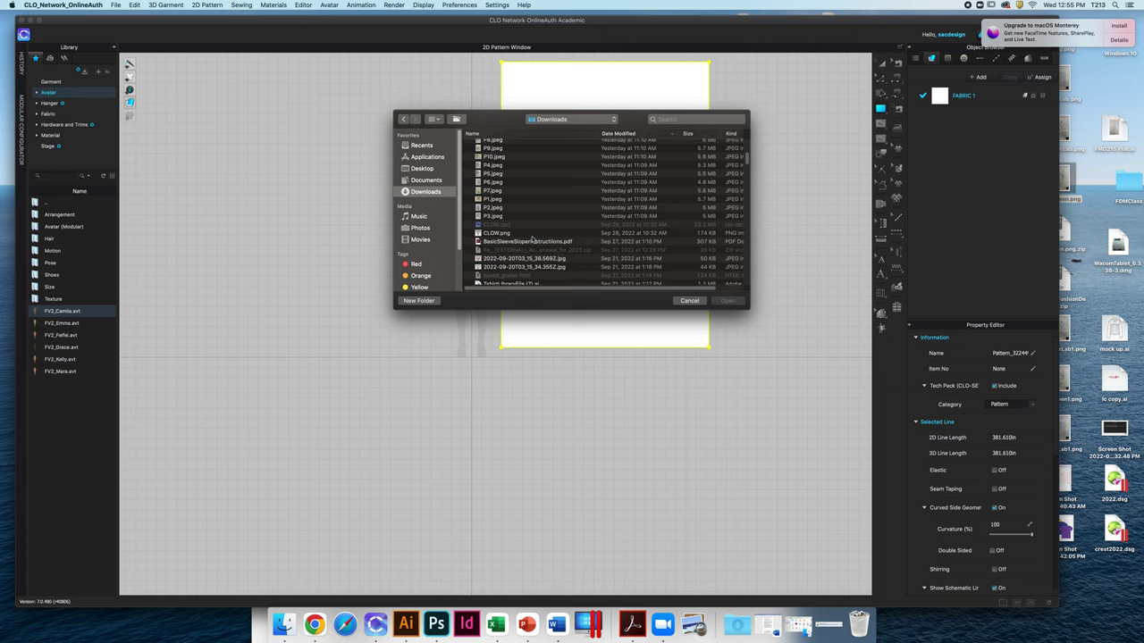
scroll(532, 235, up, 2)
scroll(530, 234, up, 2)
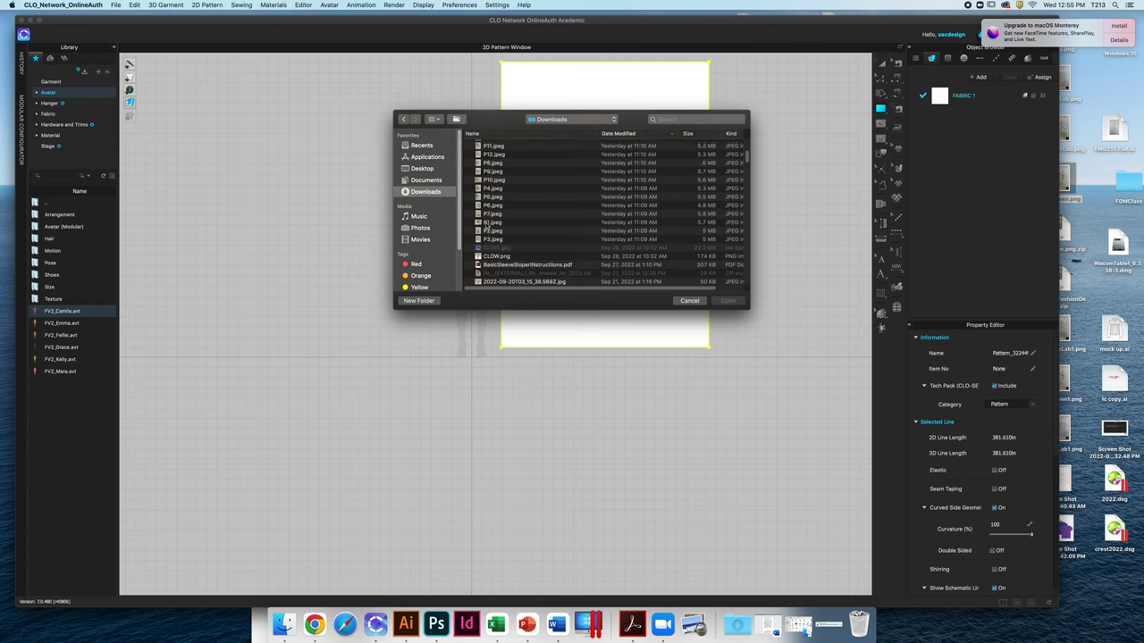
click(488, 223)
click(729, 304)
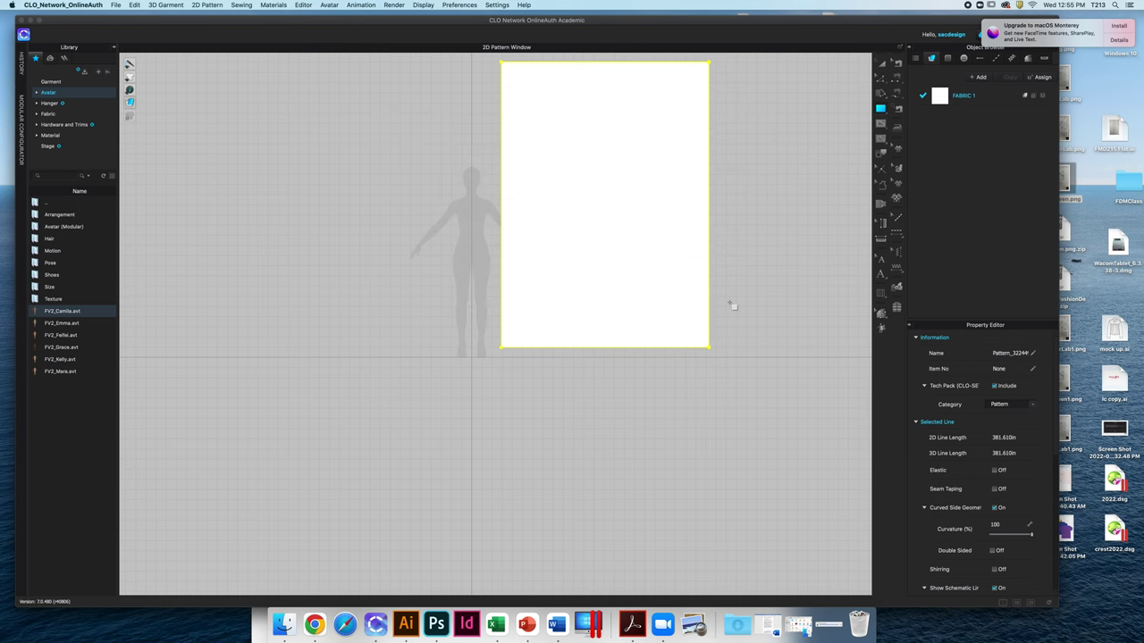
click(613, 197)
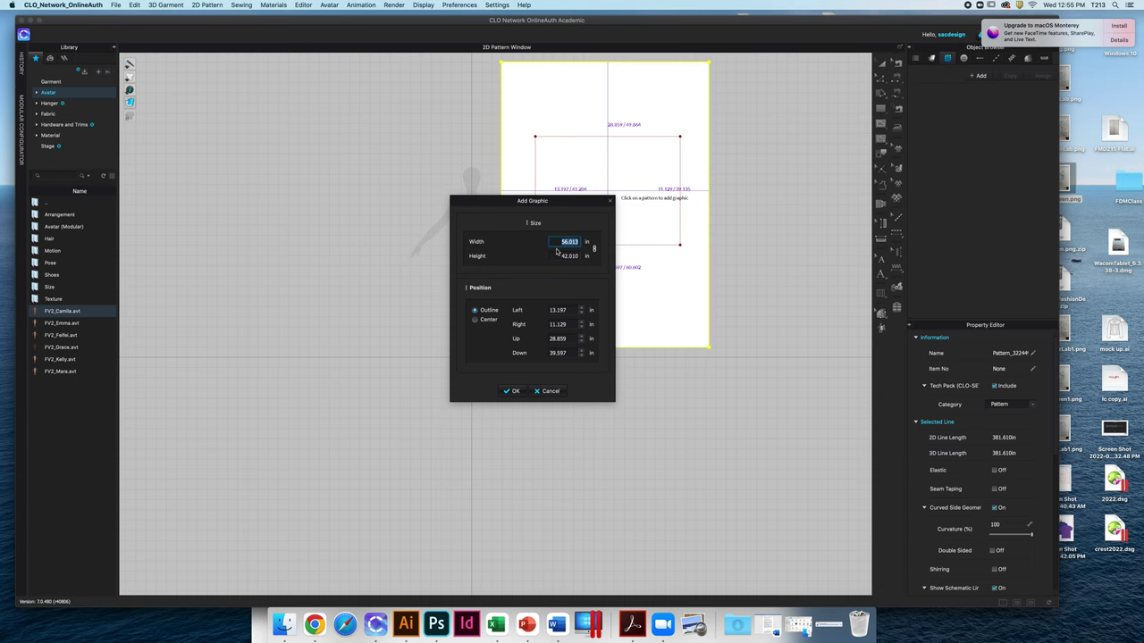
click(512, 392)
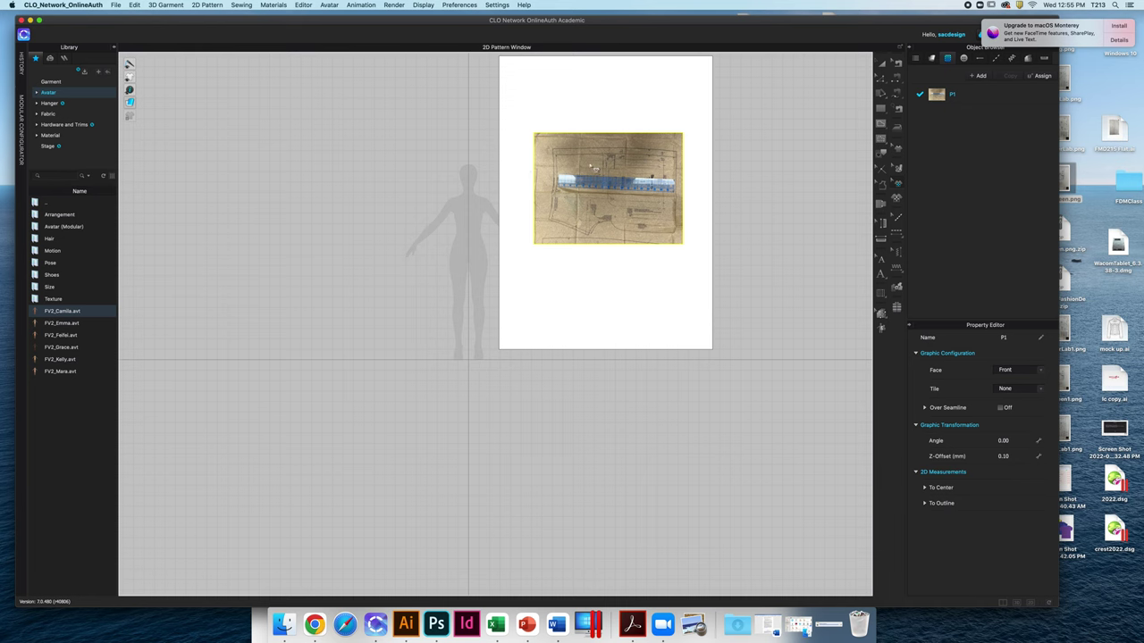
Rotate the P1 graphic three times by 90° clockwise, to an angle of 90.00, so the pattern photo stands upright
right_click(600, 159)
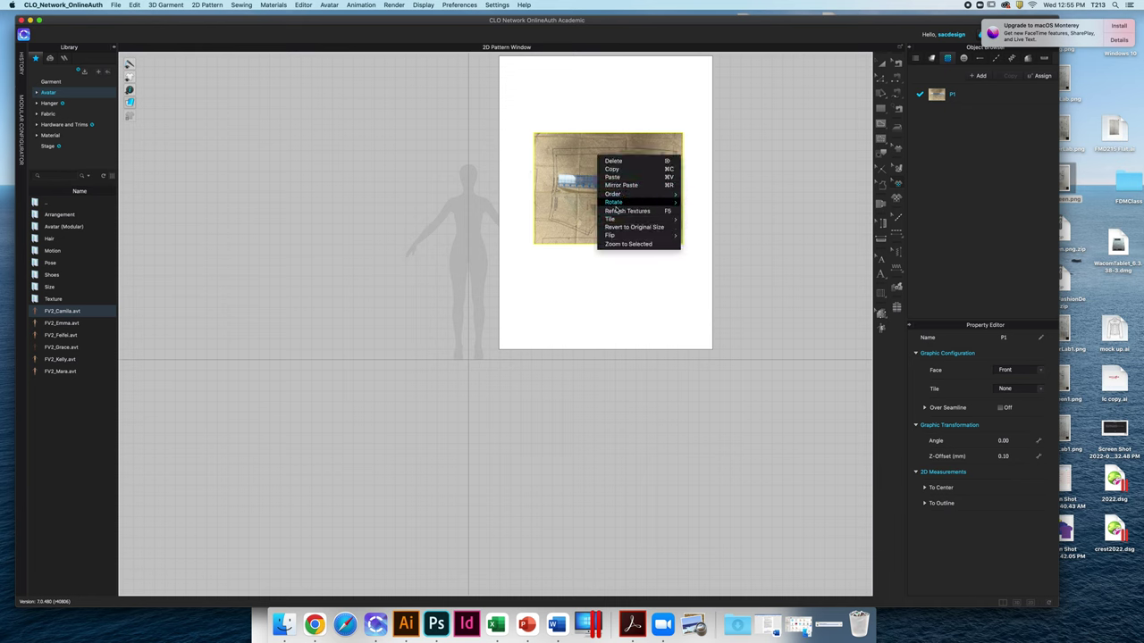
mouse_move(618, 202)
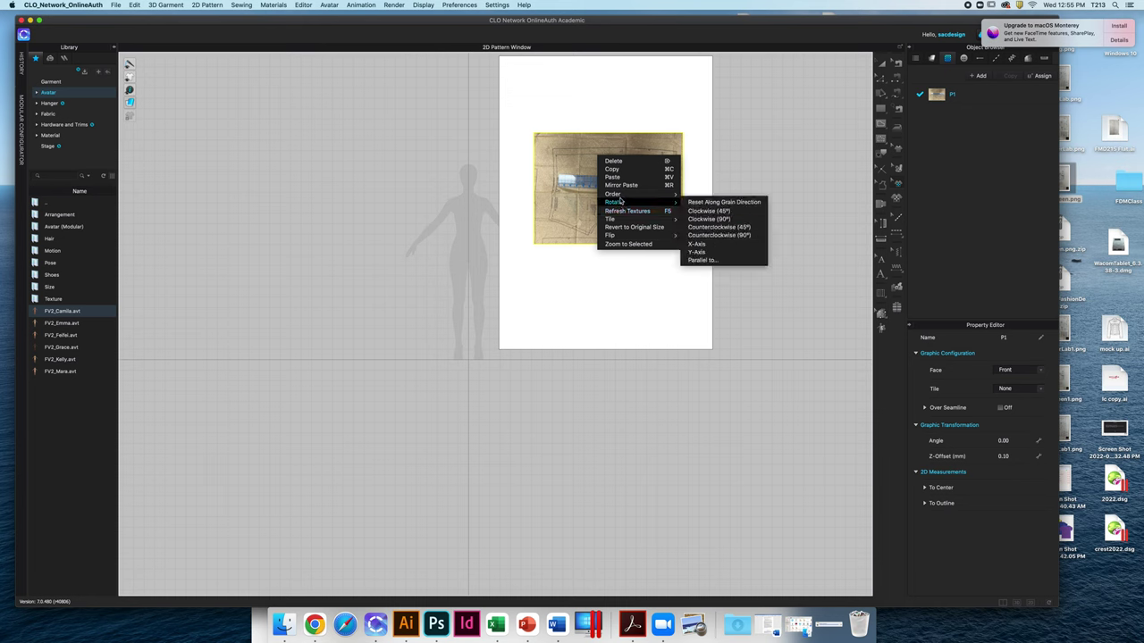
click(732, 235)
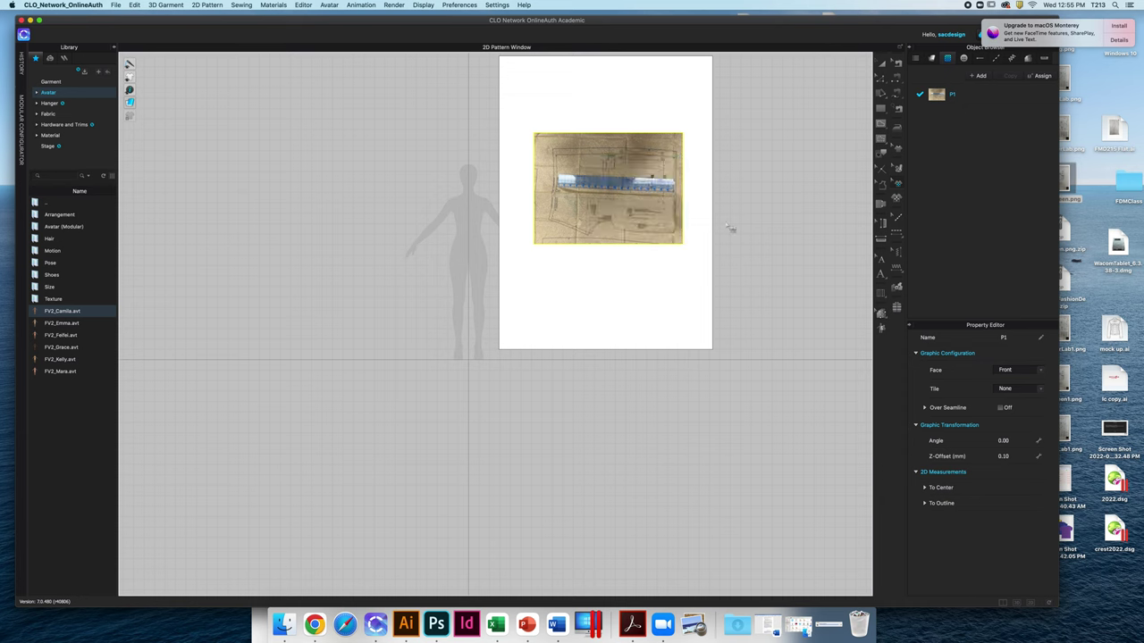
right_click(617, 201)
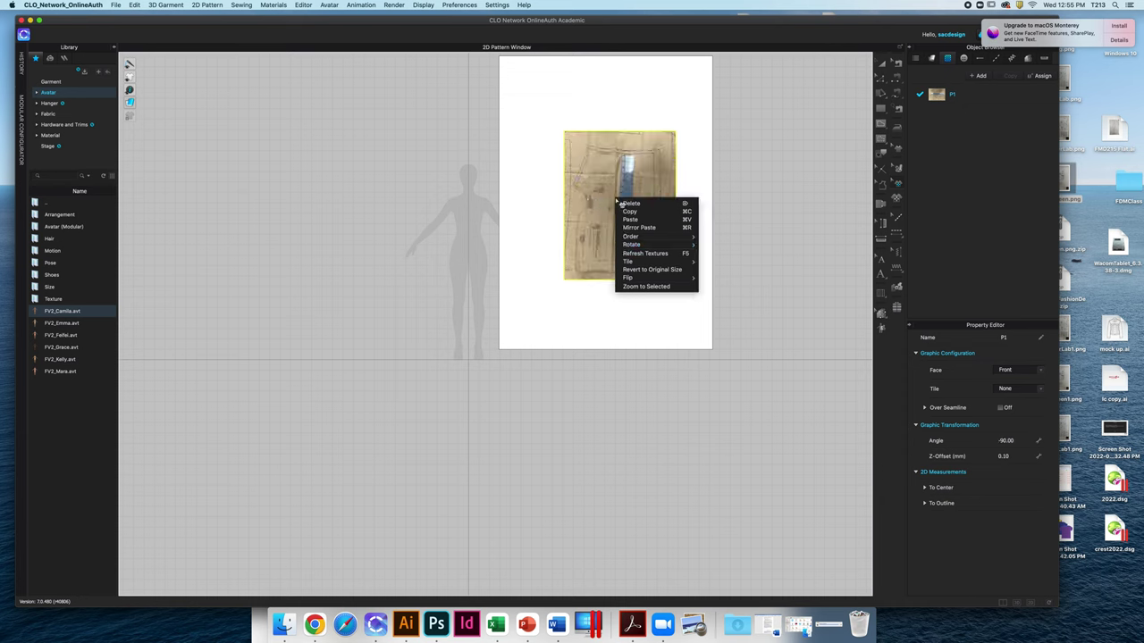
mouse_move(650, 245)
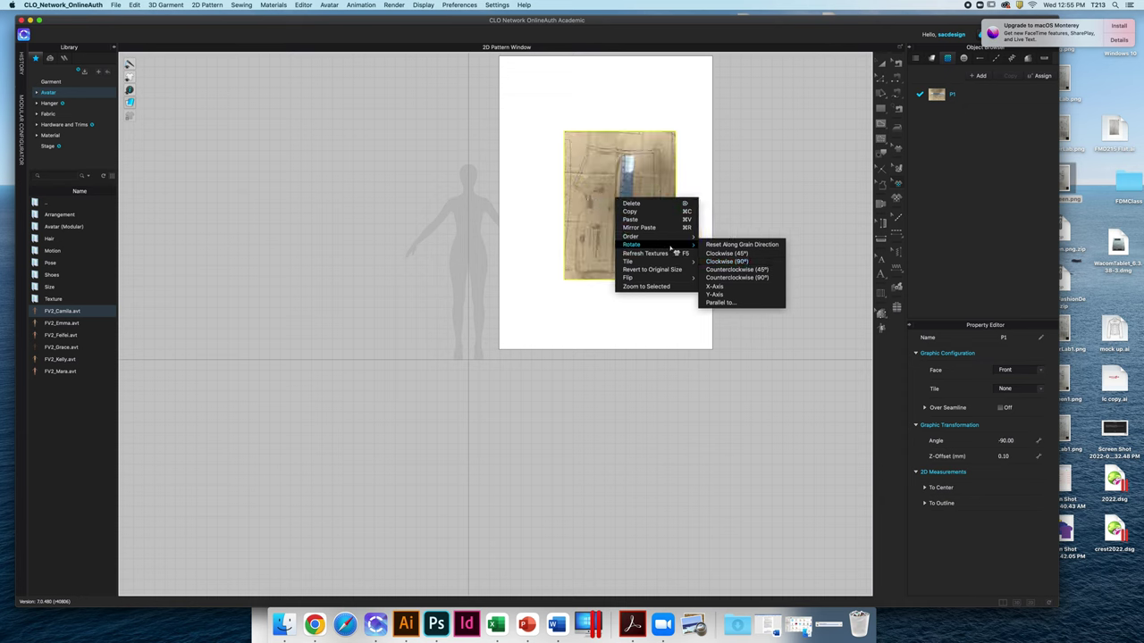
click(725, 261)
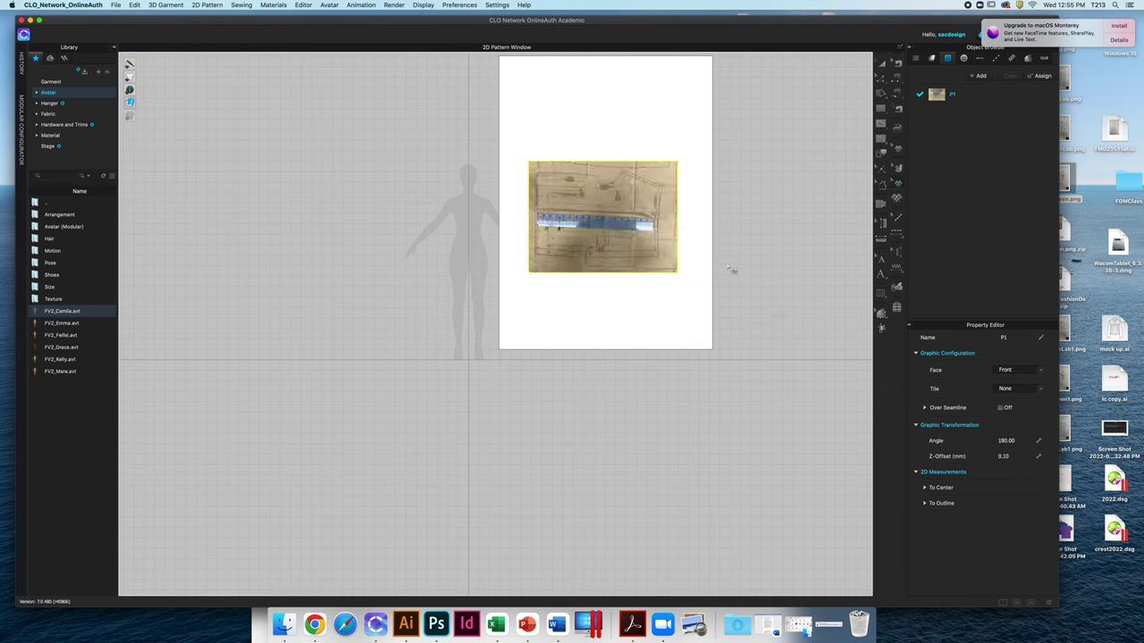
right_click(628, 213)
mouse_move(684, 259)
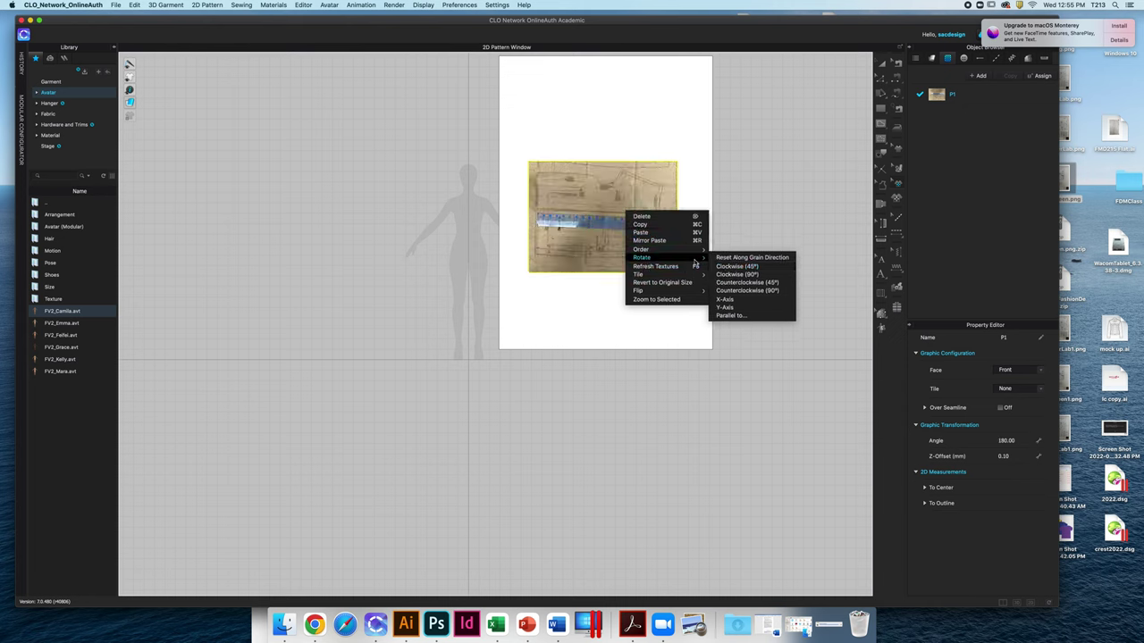
click(749, 275)
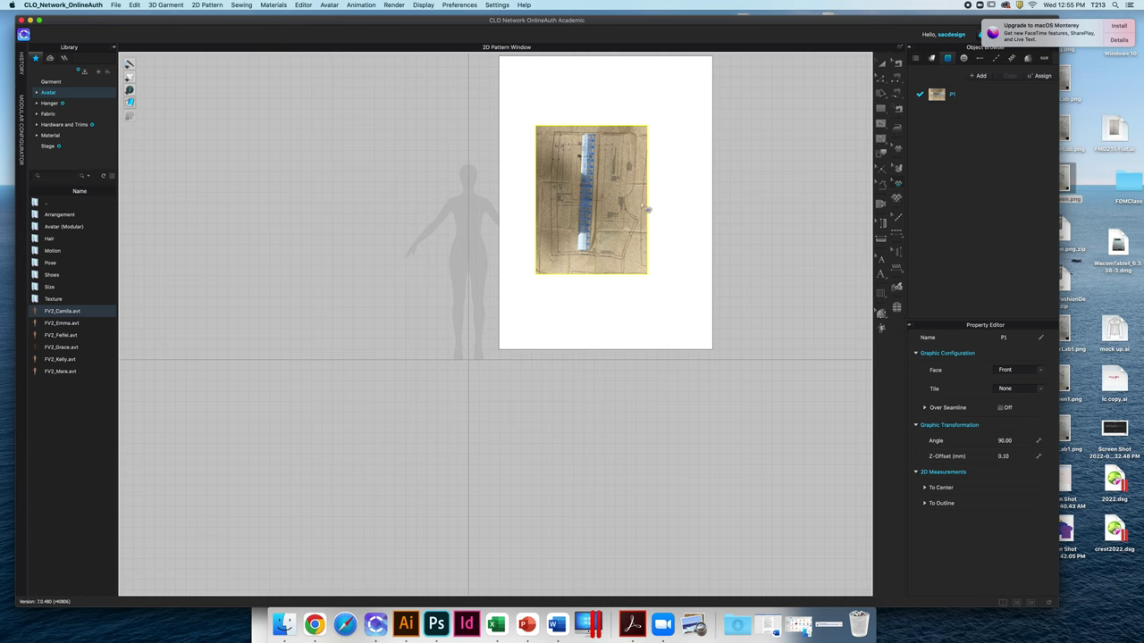
Display the ruler in the 2D pattern window and set its unit to inches
scroll(577, 192, up, 10)
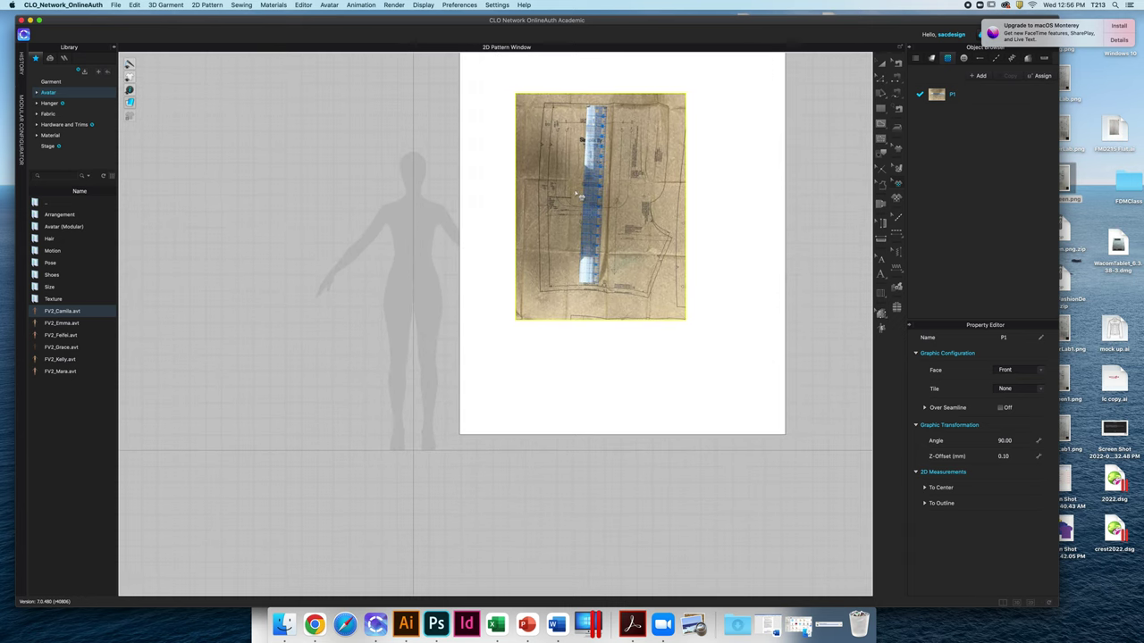
scroll(581, 195, down, 1)
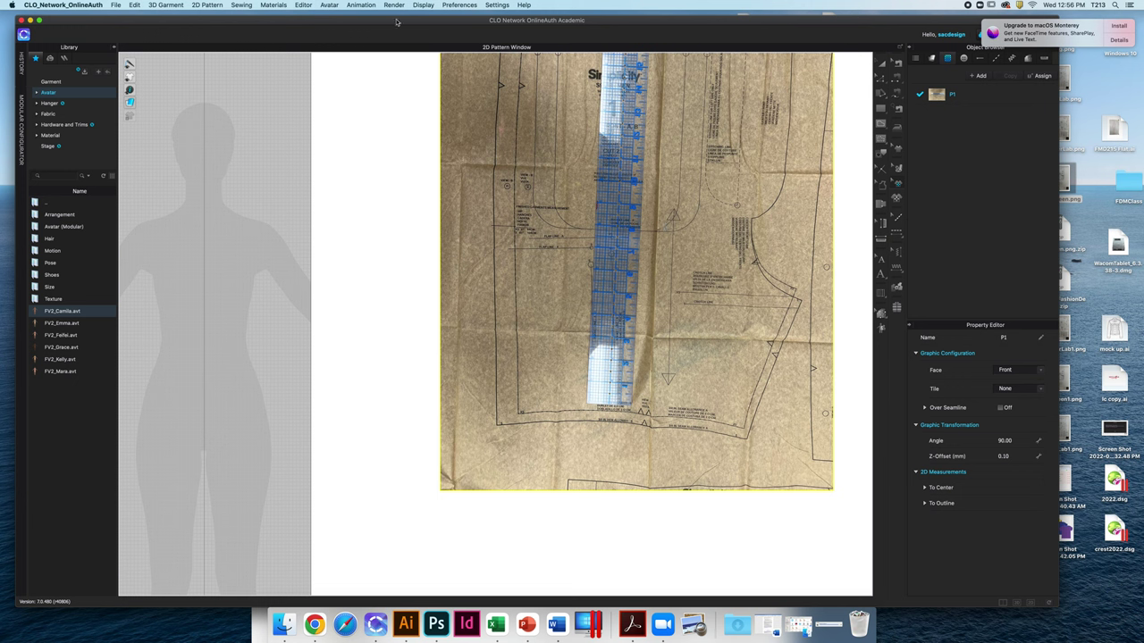
click(424, 5)
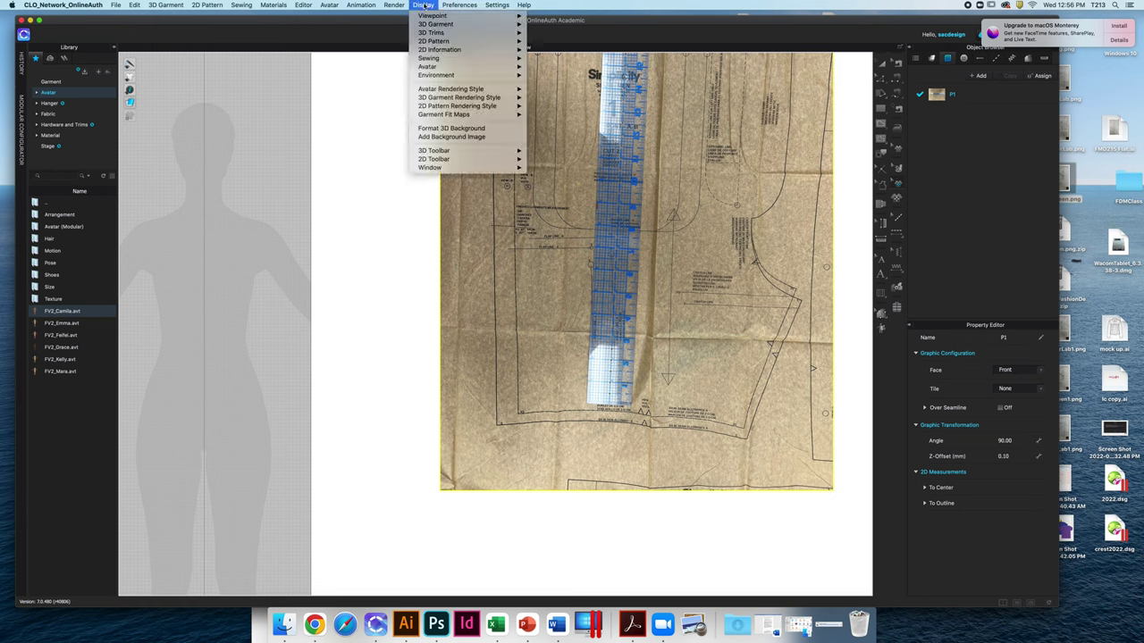
mouse_move(450, 77)
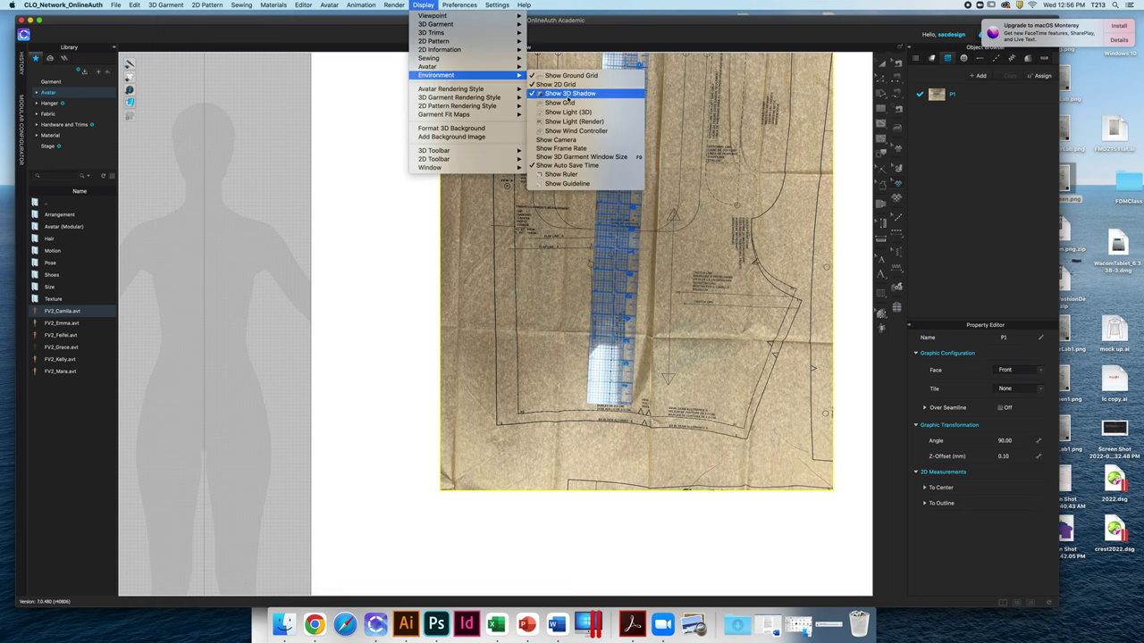
click(576, 175)
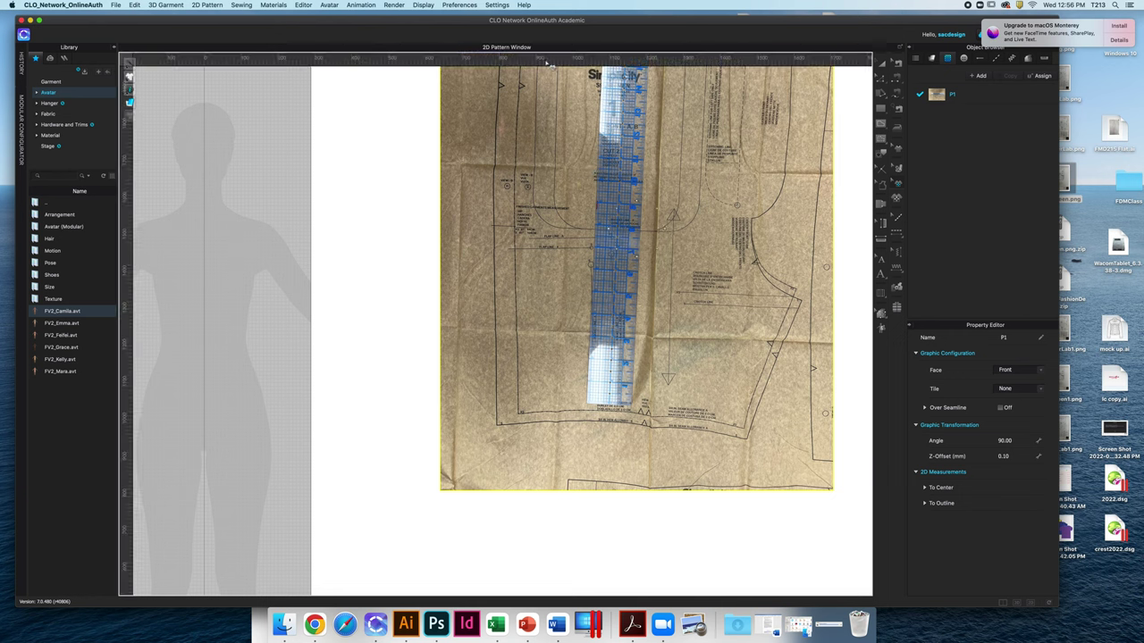
click(882, 65)
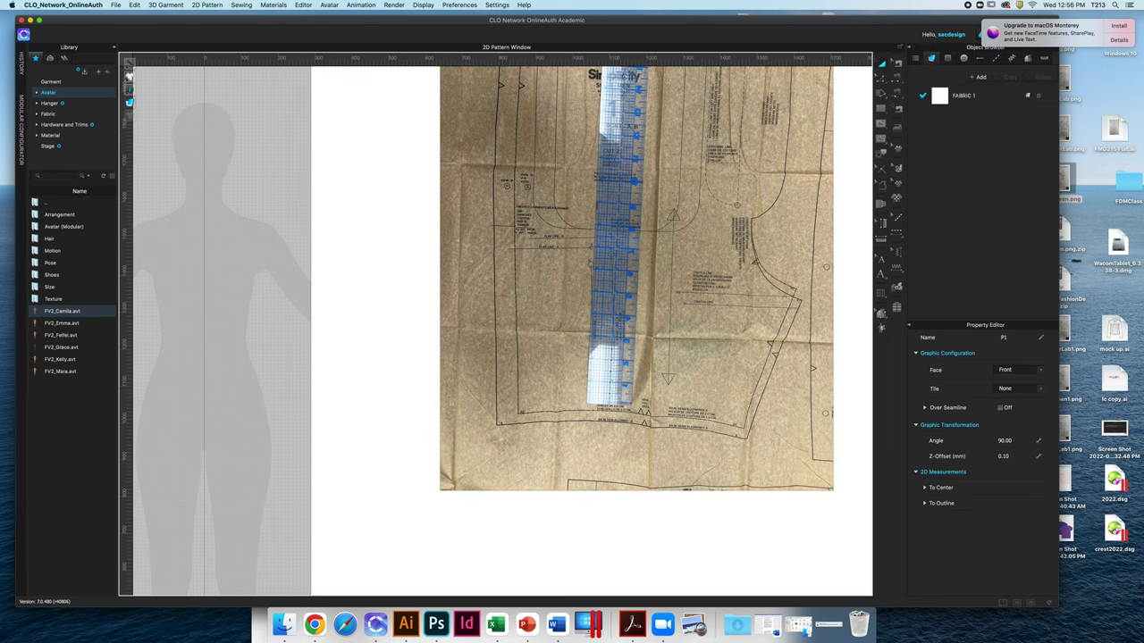
right_click(529, 60)
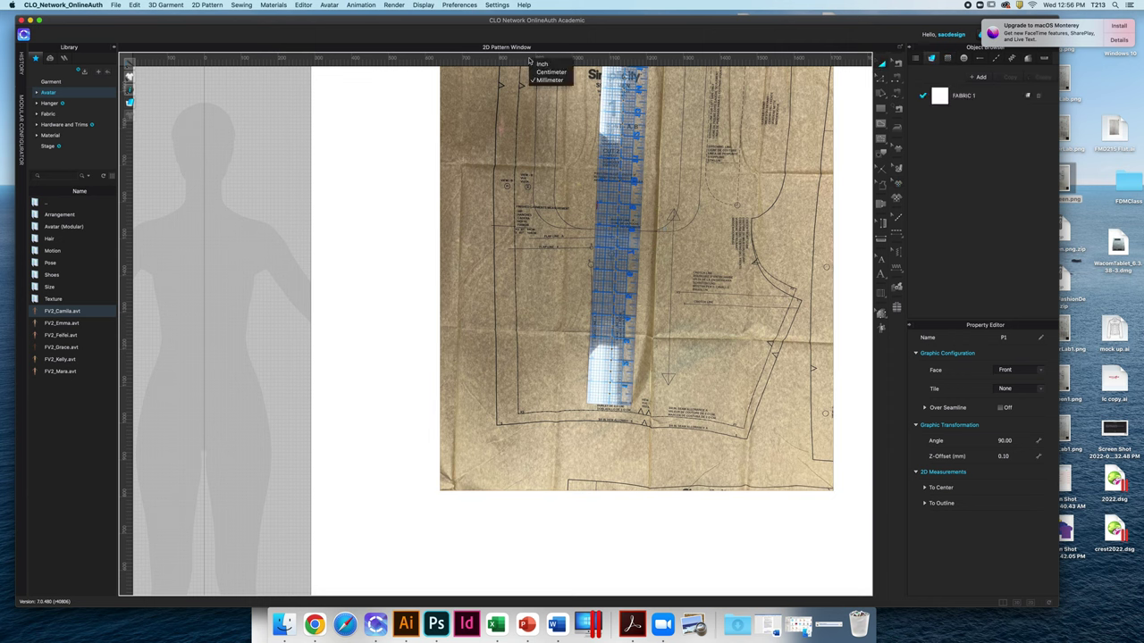
click(543, 63)
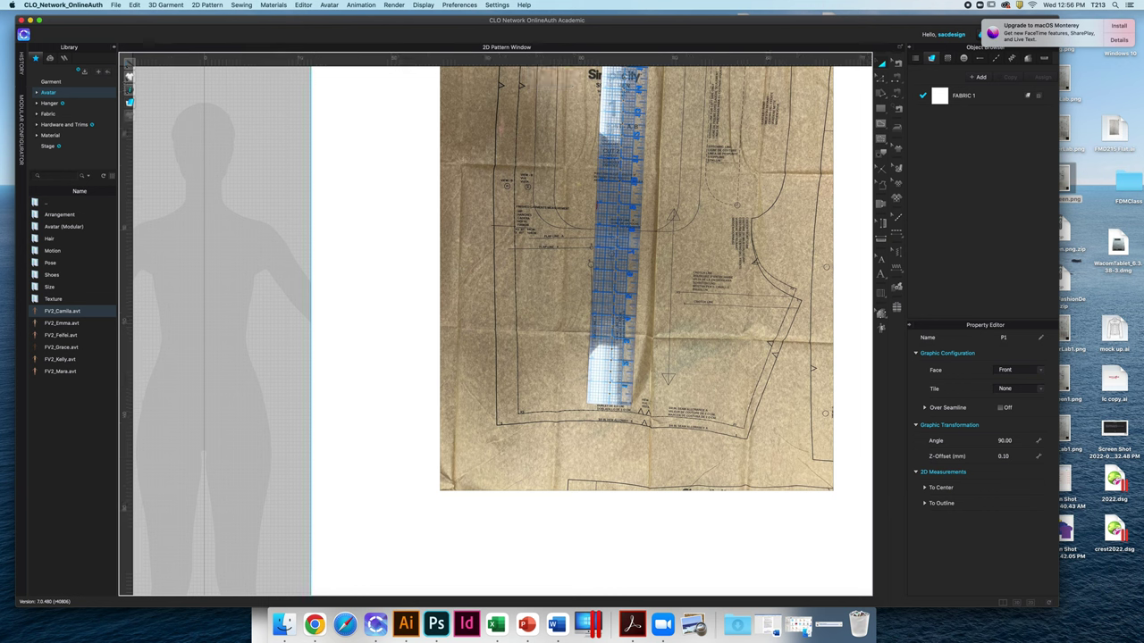
Place two horizontal guidelines about 1 in apart across the 2D pattern window at the avatar silhouette's head
drag(613, 62, 613, 135)
drag(536, 135, 536, 138)
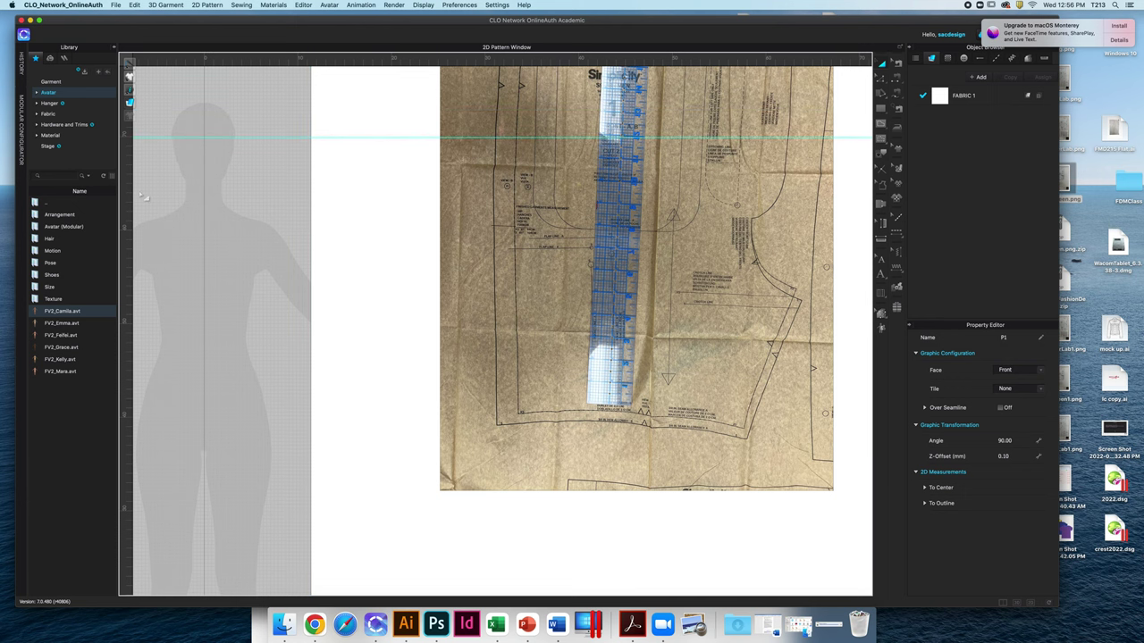
scroll(143, 197, up, 5)
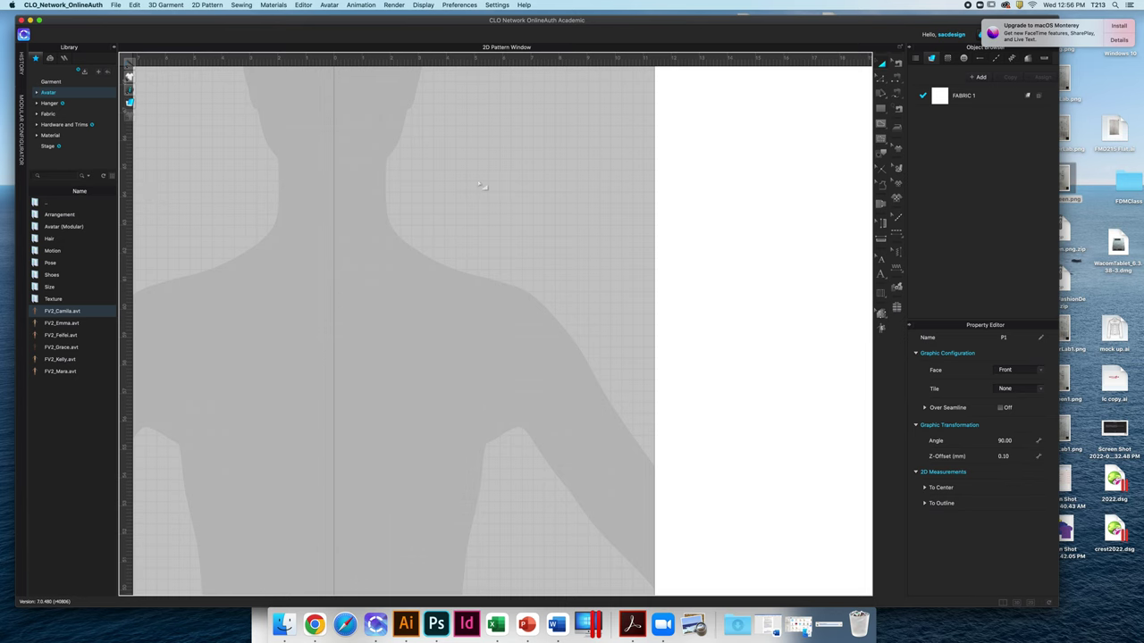
middle_drag(517, 184, 540, 359)
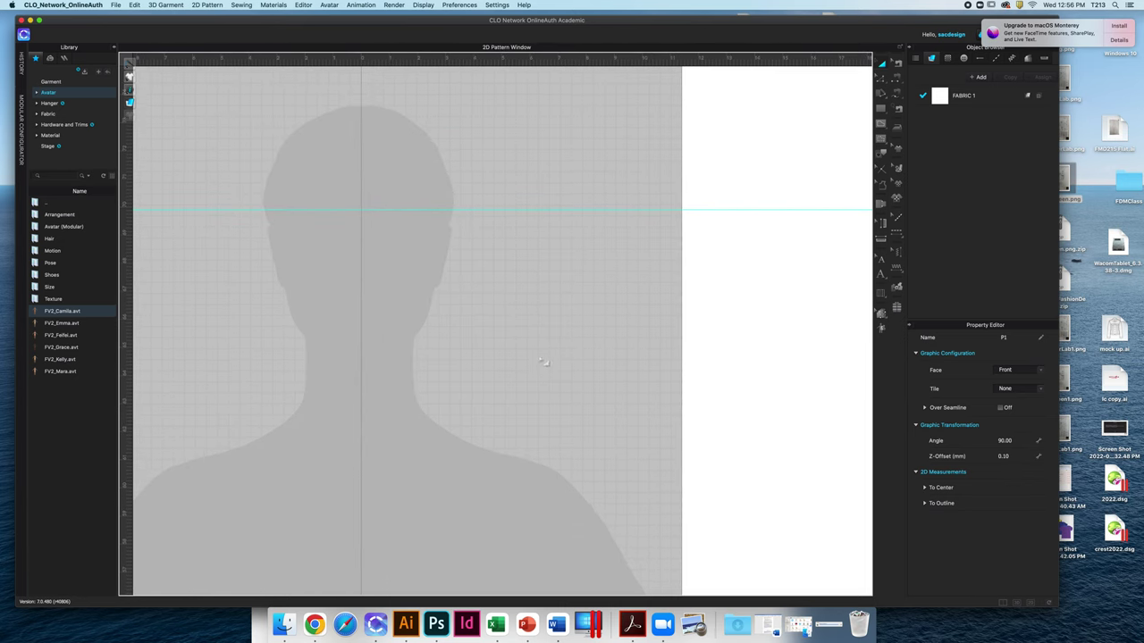
drag(439, 61, 406, 236)
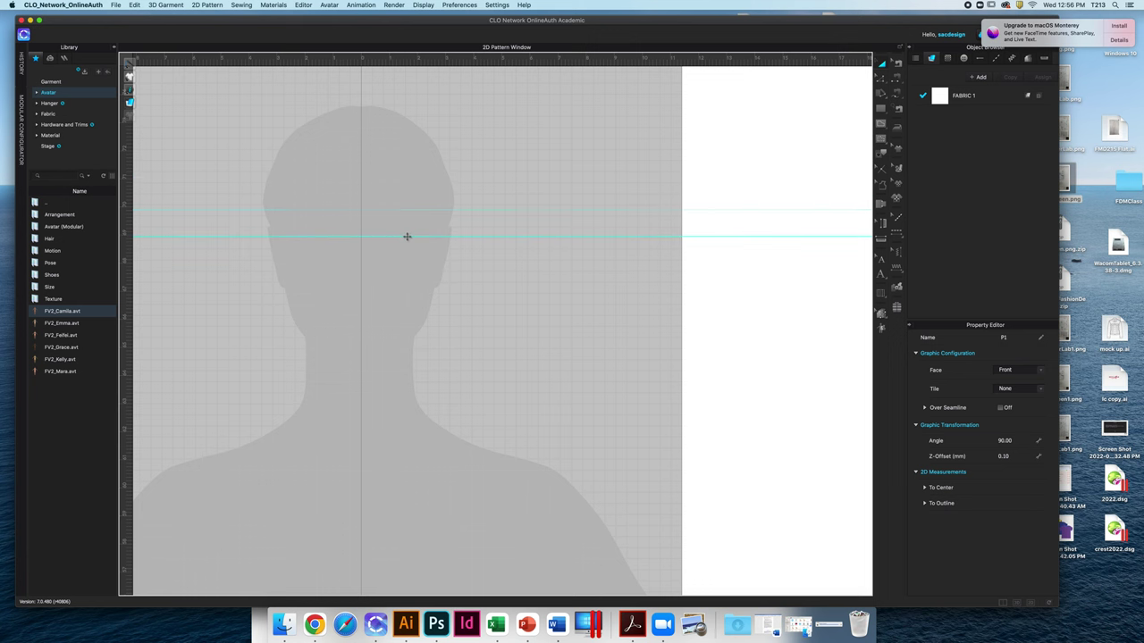
scroll(561, 266, down, 5)
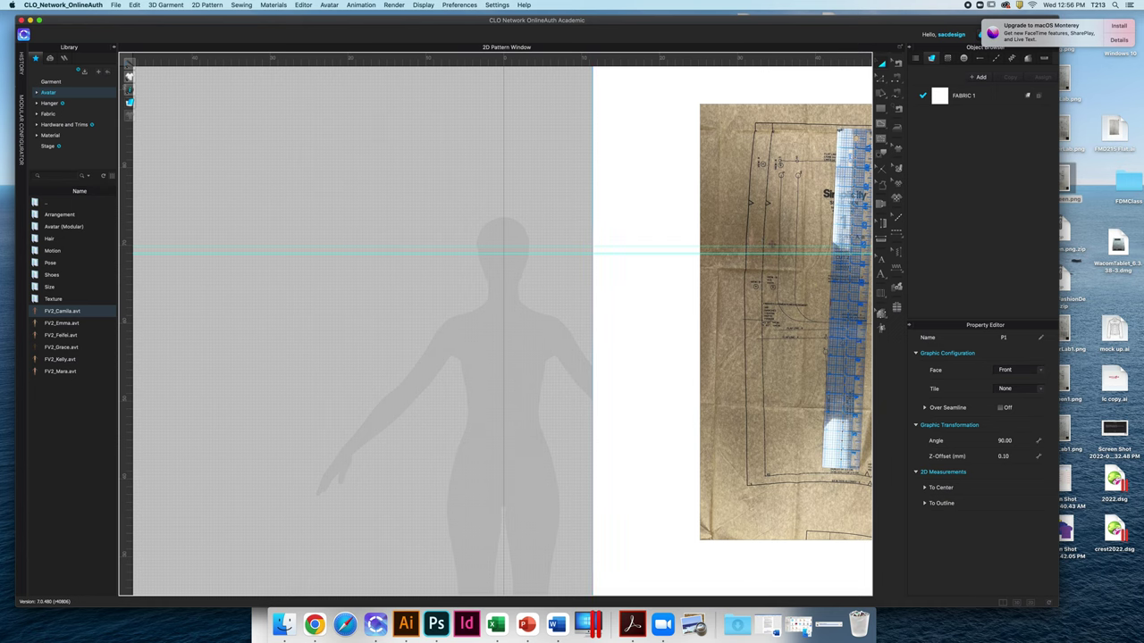
Draw a 1 in by 1 in internal rectangle on the pattern photo, beside the photographed ruler
middle_drag(772, 244, 560, 252)
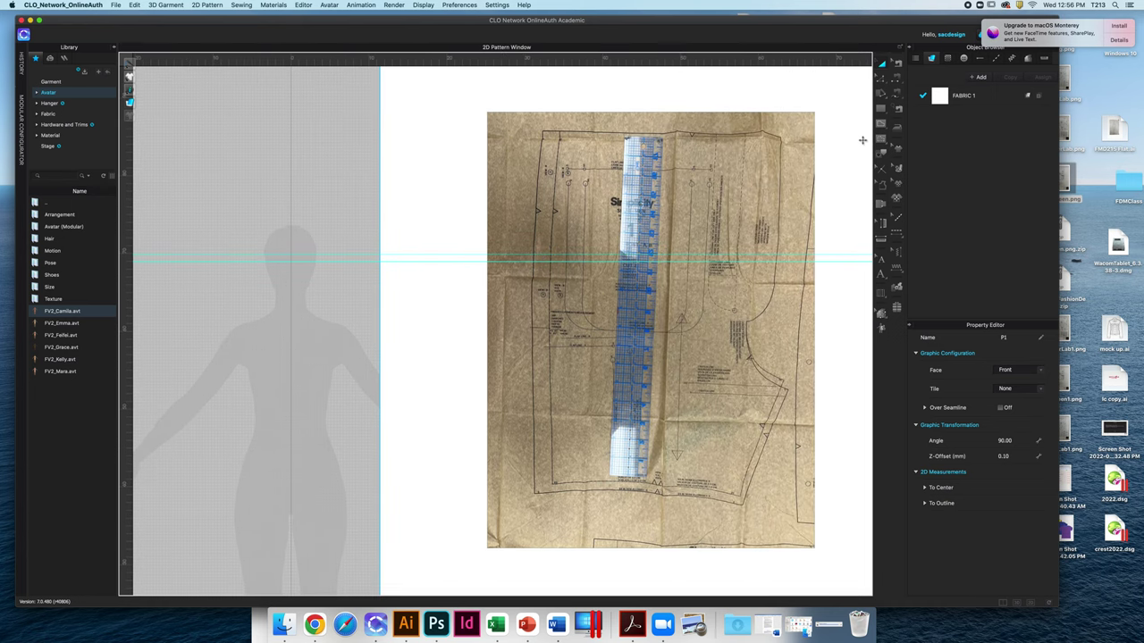
click(883, 125)
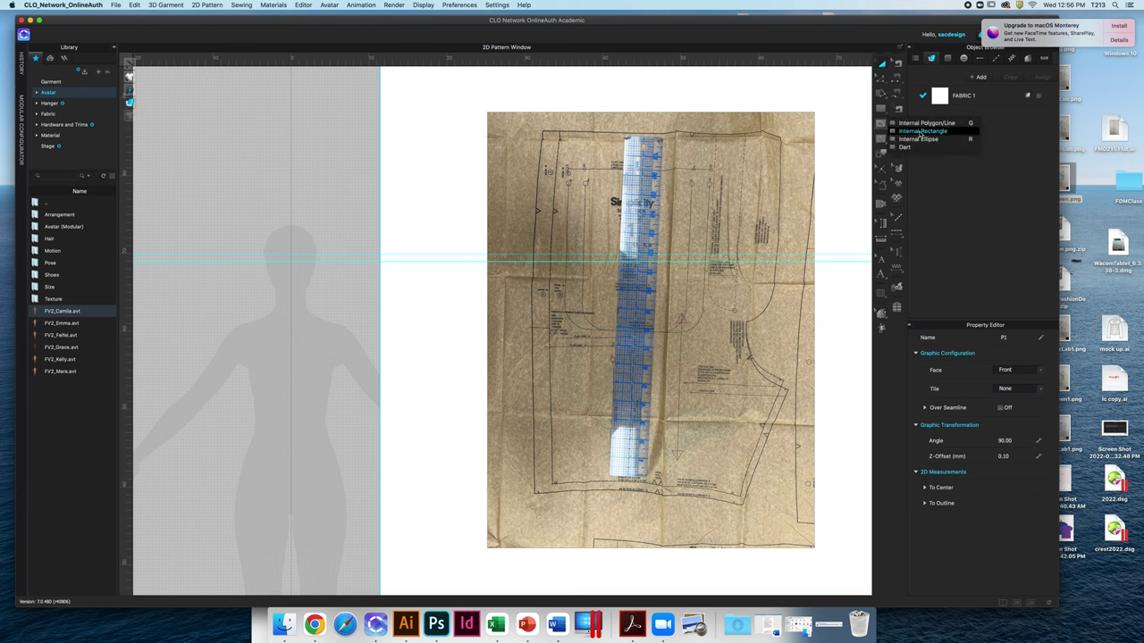
click(926, 135)
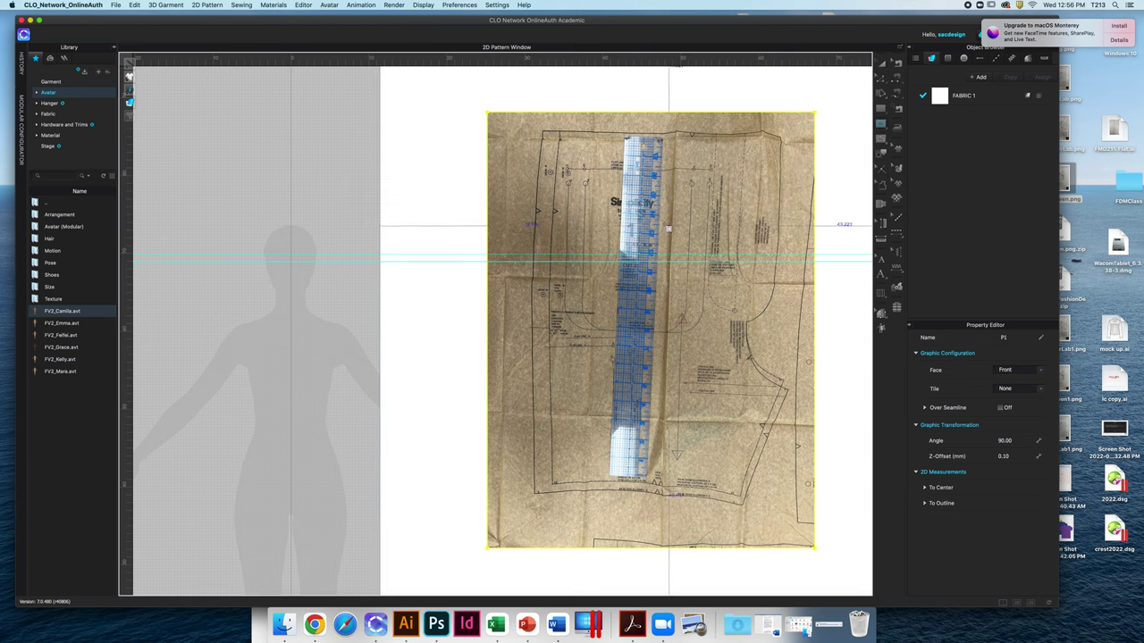
click(661, 221)
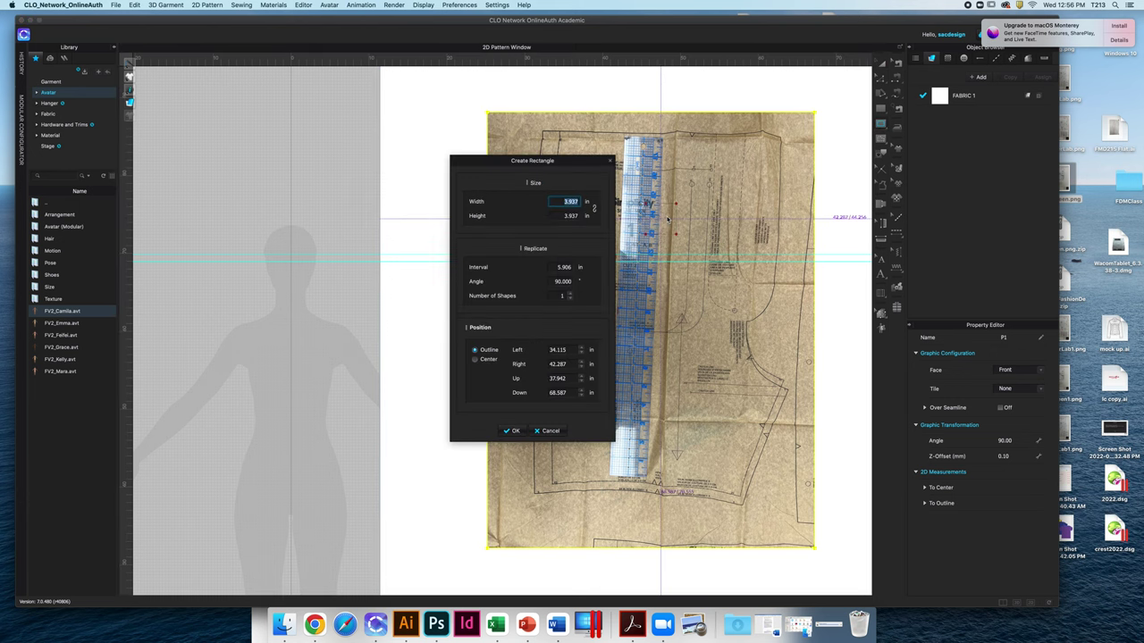
text(1)
key(Tab)
text(1)
key(Return)
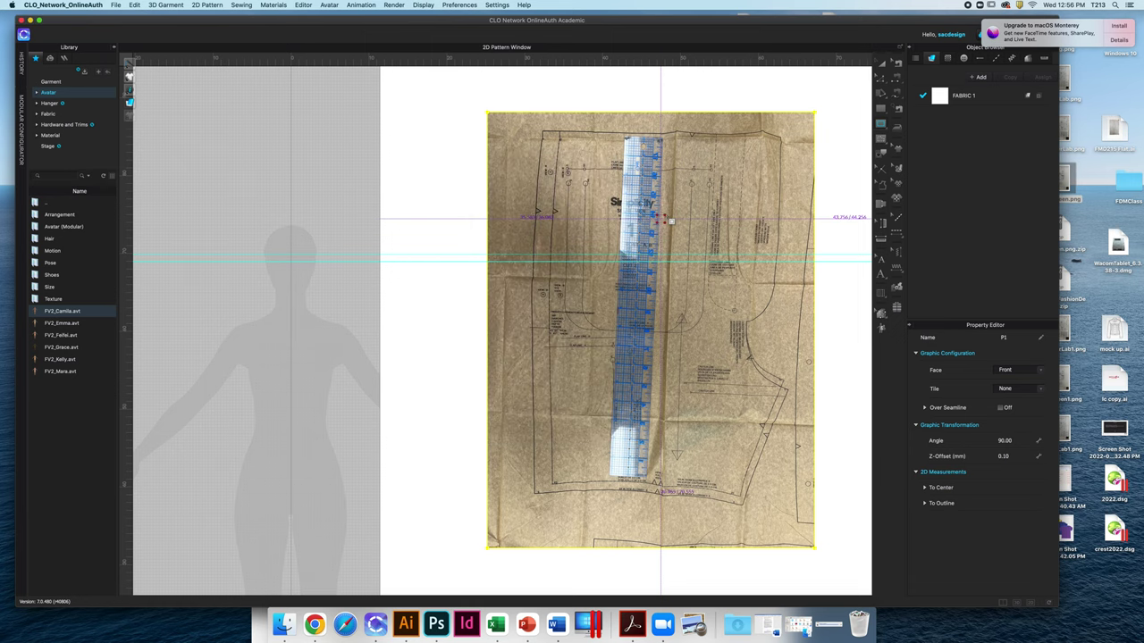
Move the 1 in square onto the photographed ruler, level with its 14 in mark
scroll(669, 221, up, 8)
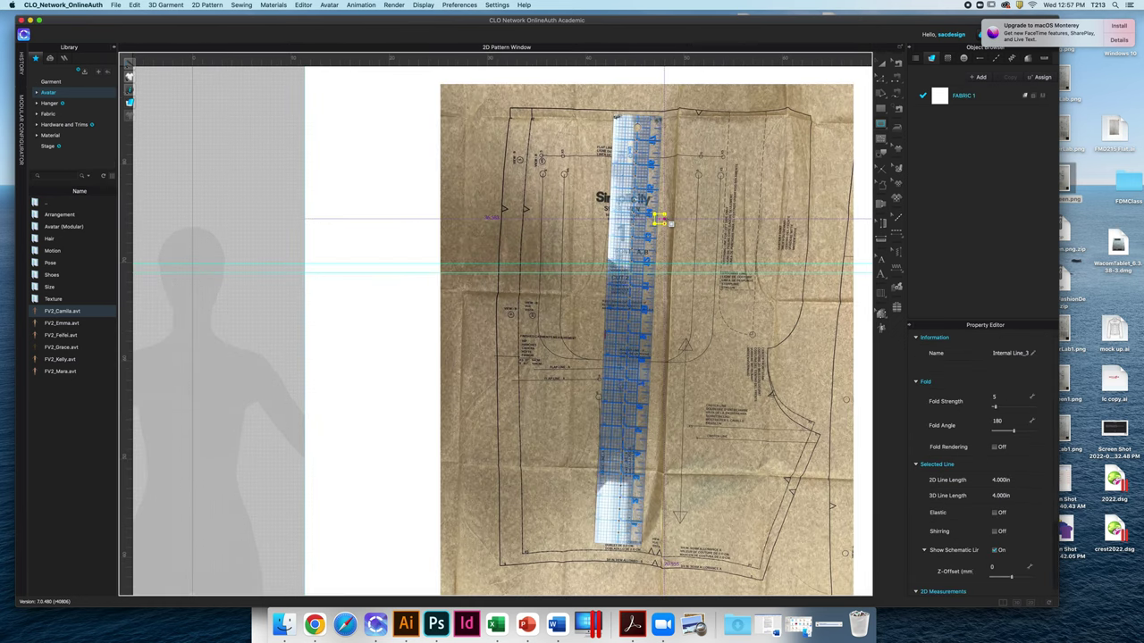
key(a)
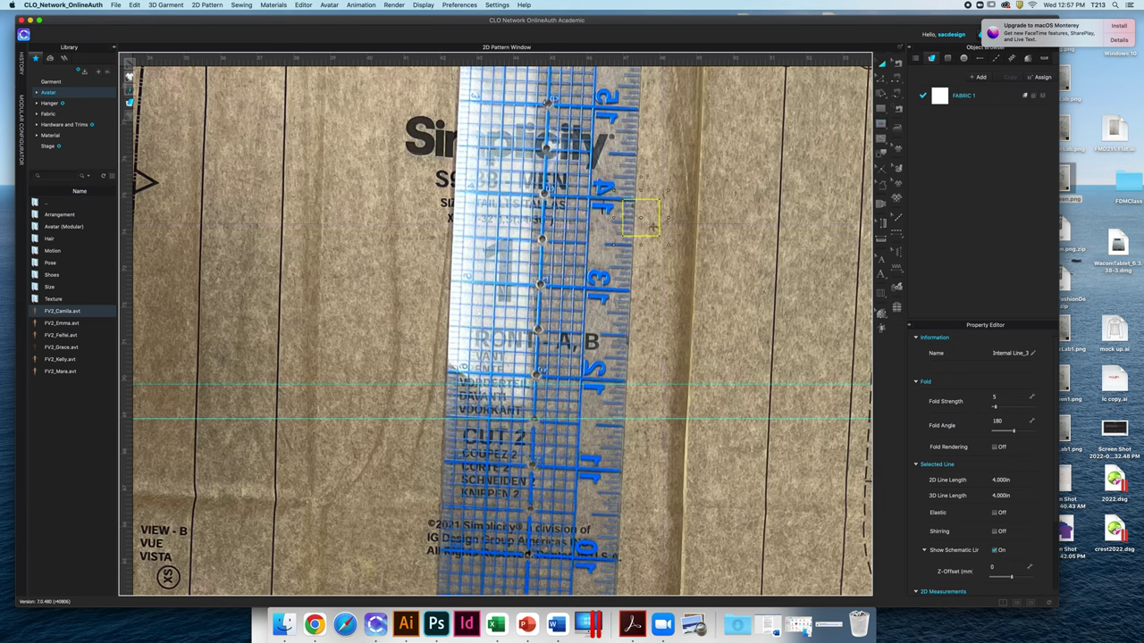
drag(660, 223, 493, 217)
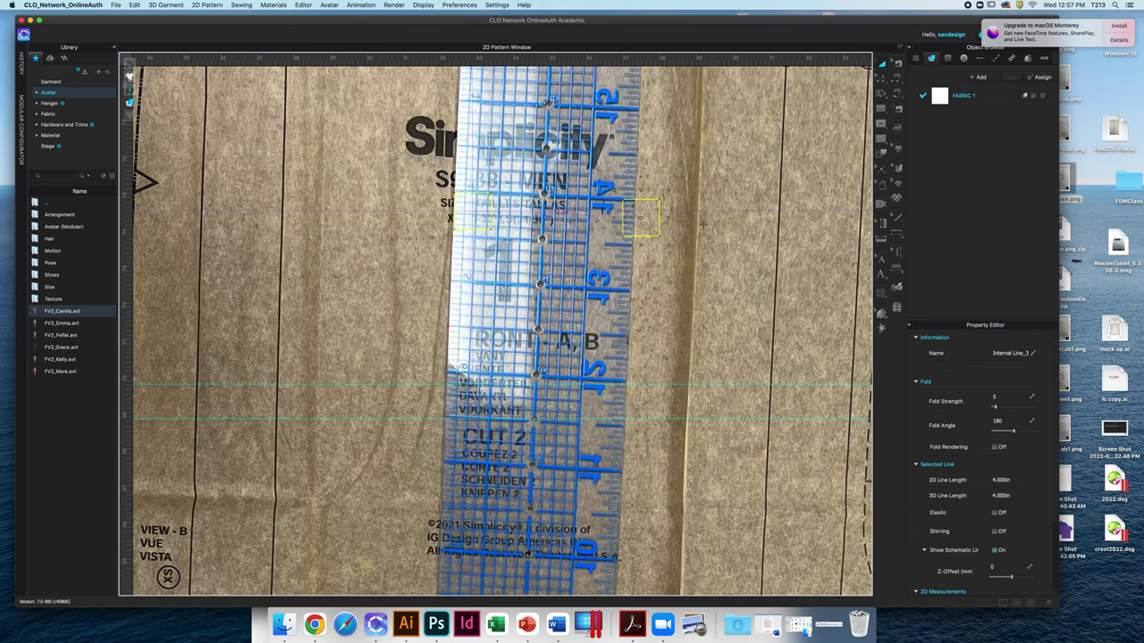
drag(703, 224, 703, 224)
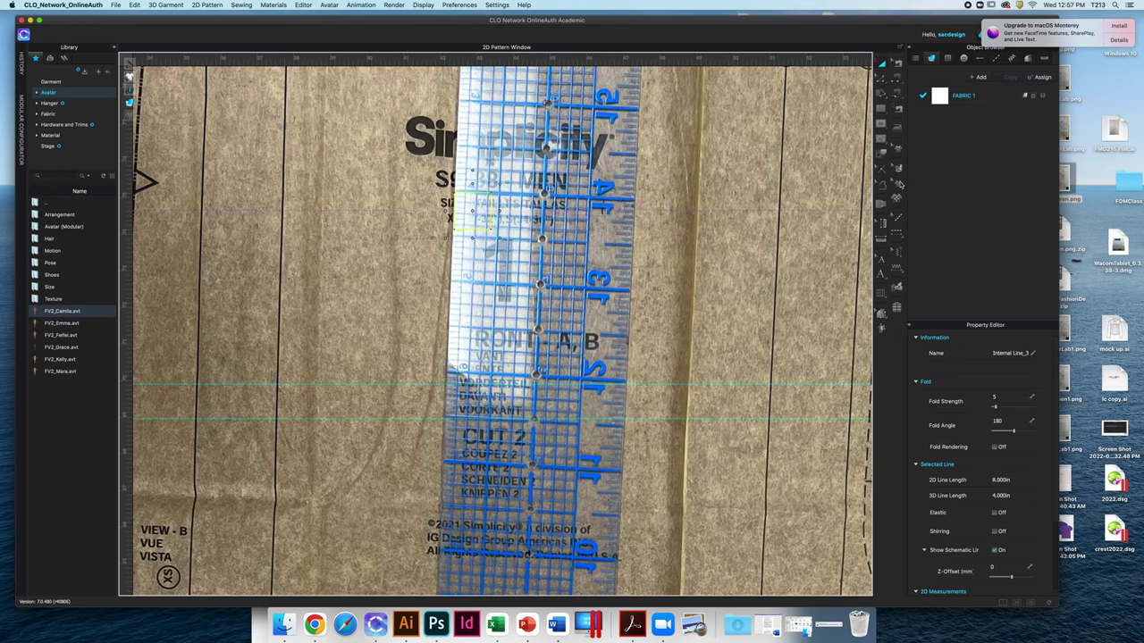
Scale the P1 graphic down proportionally and move the 1 in square onto the ruler near its 10 in mark
click(900, 184)
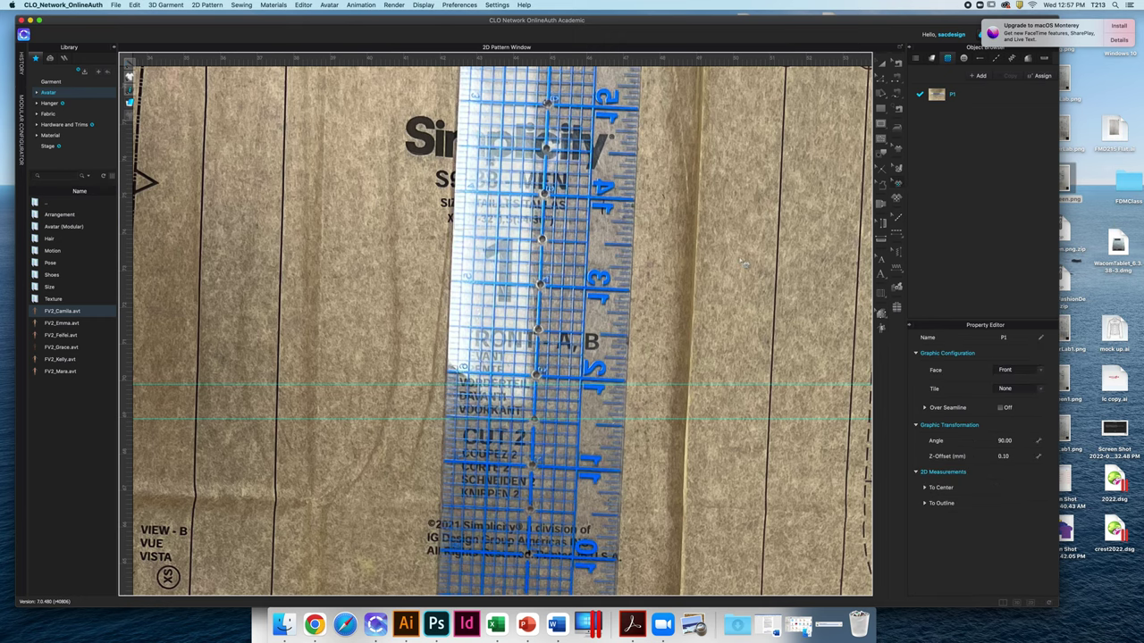
scroll(745, 263, down, 6)
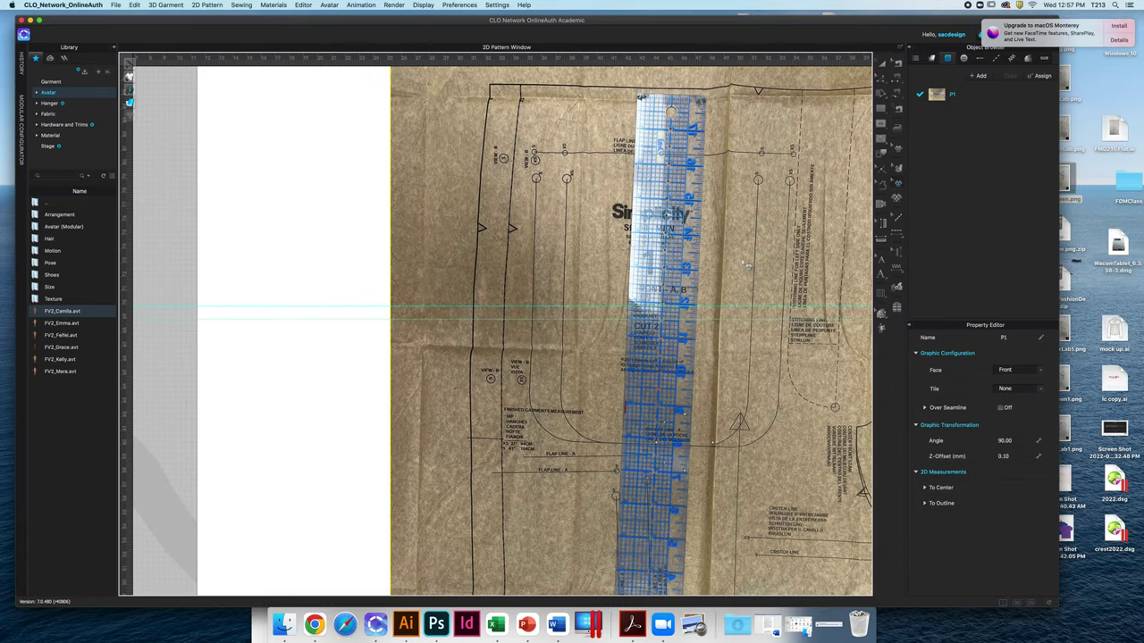
scroll(769, 268, down, 3)
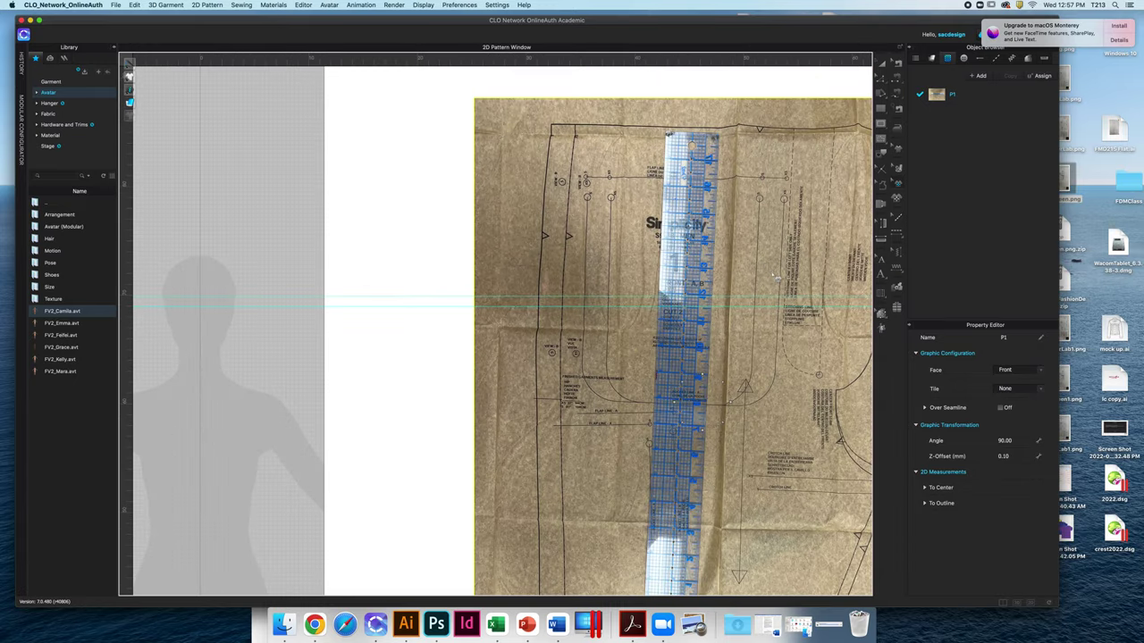
middle_drag(774, 276, 666, 187)
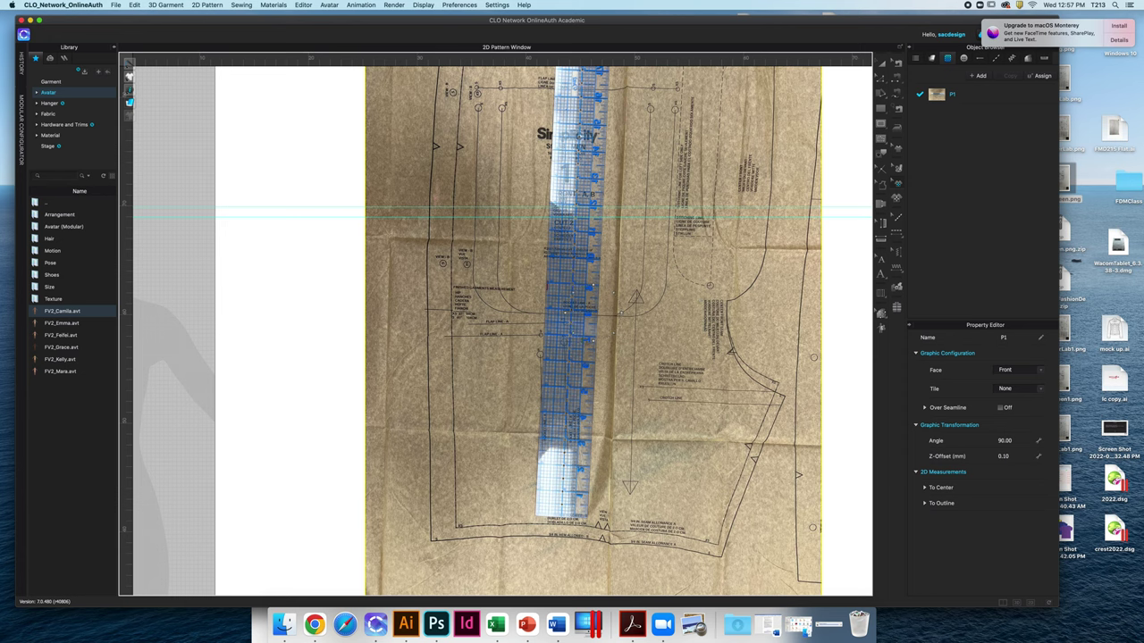
drag(614, 293, 610, 296)
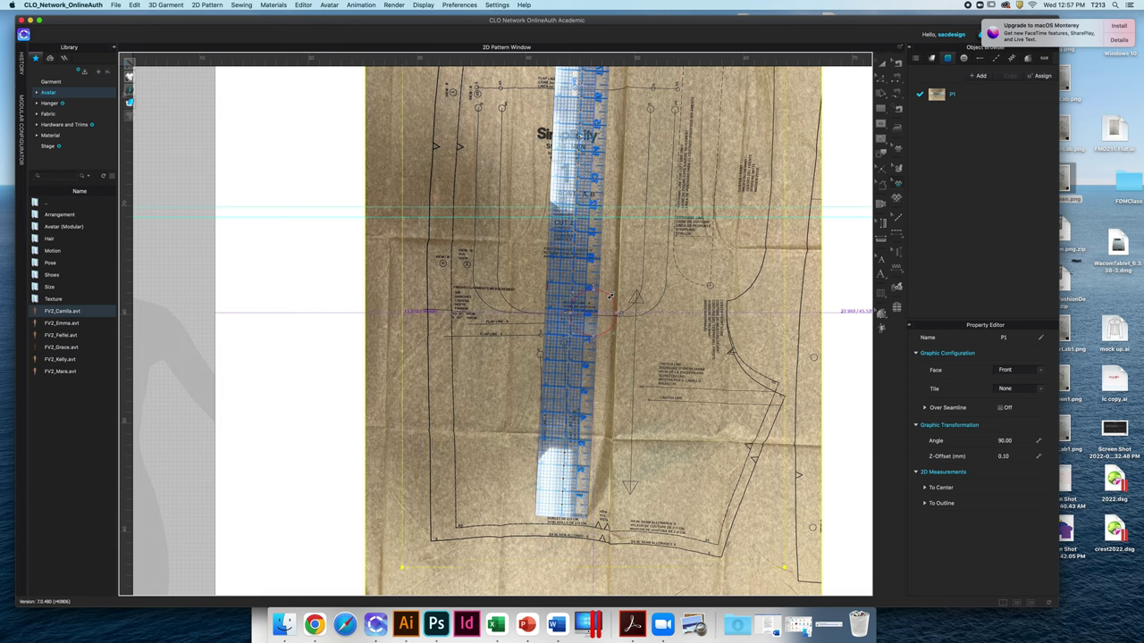
scroll(612, 300, down, 1)
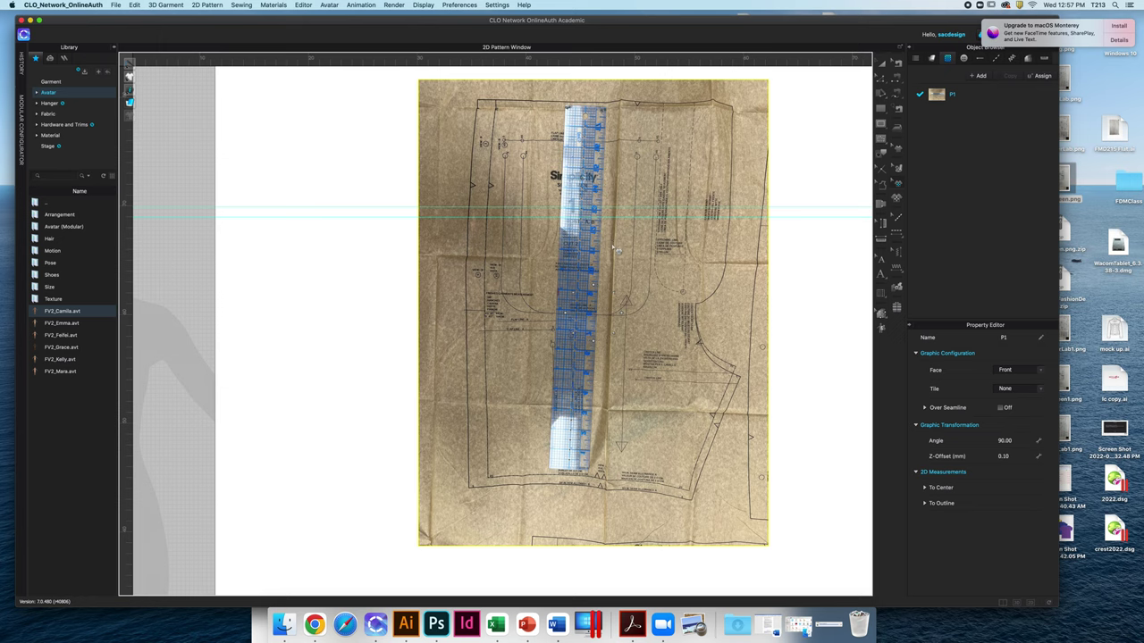
scroll(616, 263, up, 3)
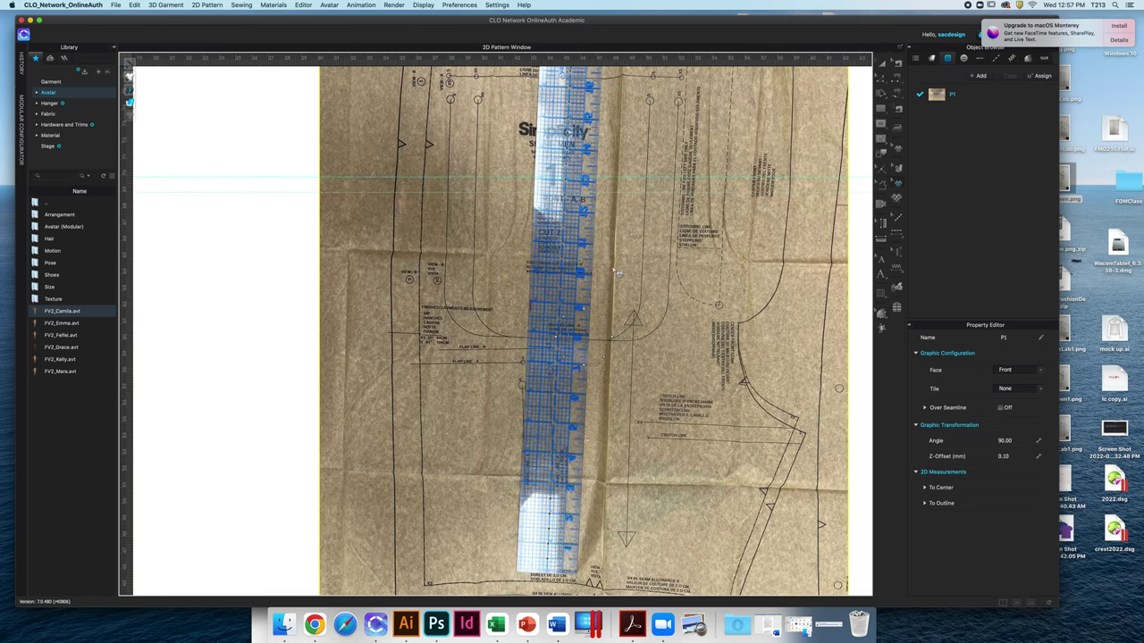
key(a)
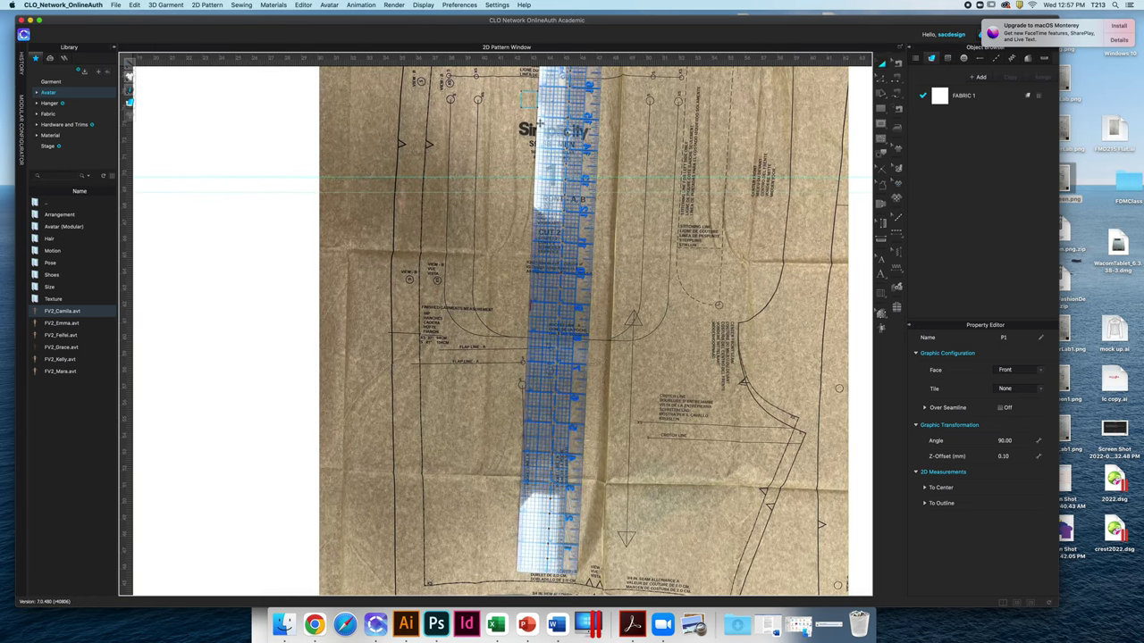
click(527, 106)
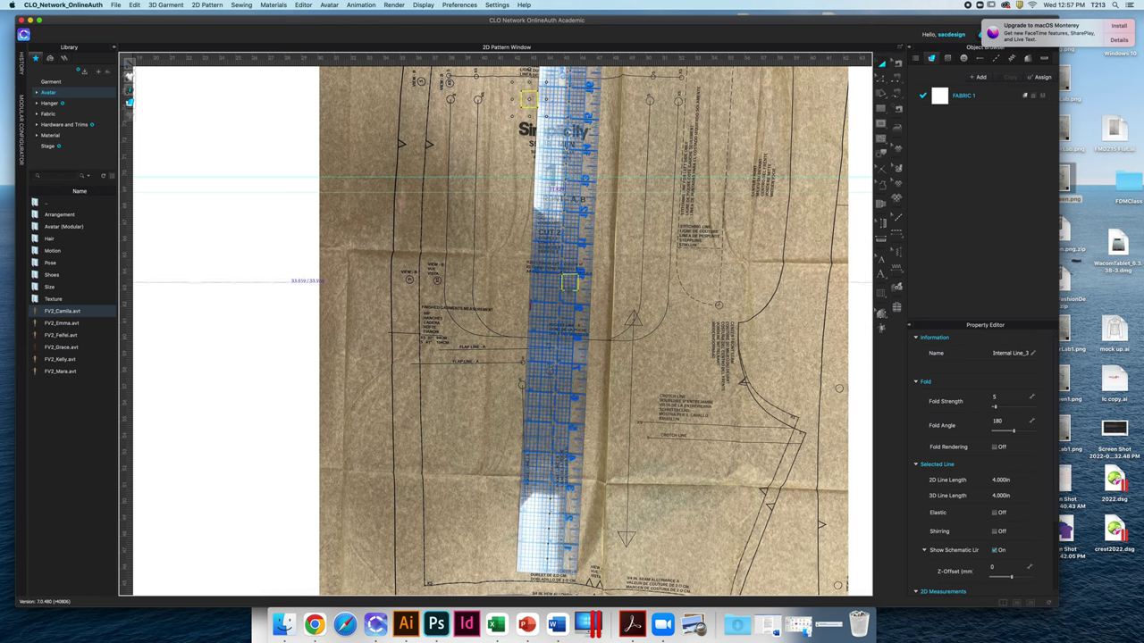
click(569, 283)
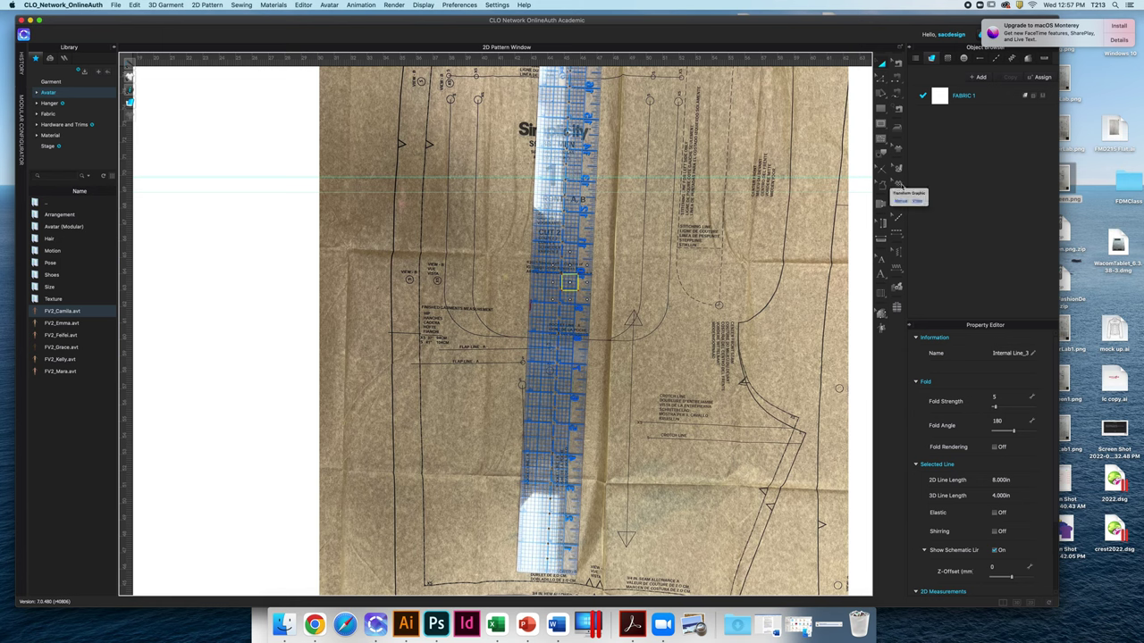
Scale the P1 graphic down to about two thirds of its width and set the square on the ruler's grid below the 10 in mark
click(899, 186)
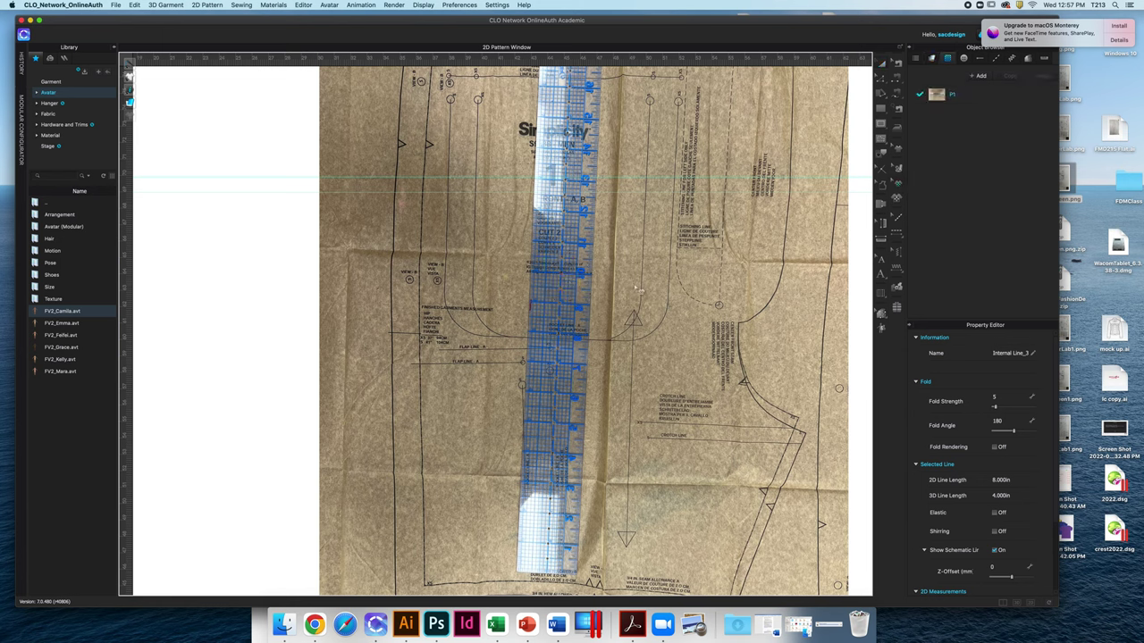
click(637, 294)
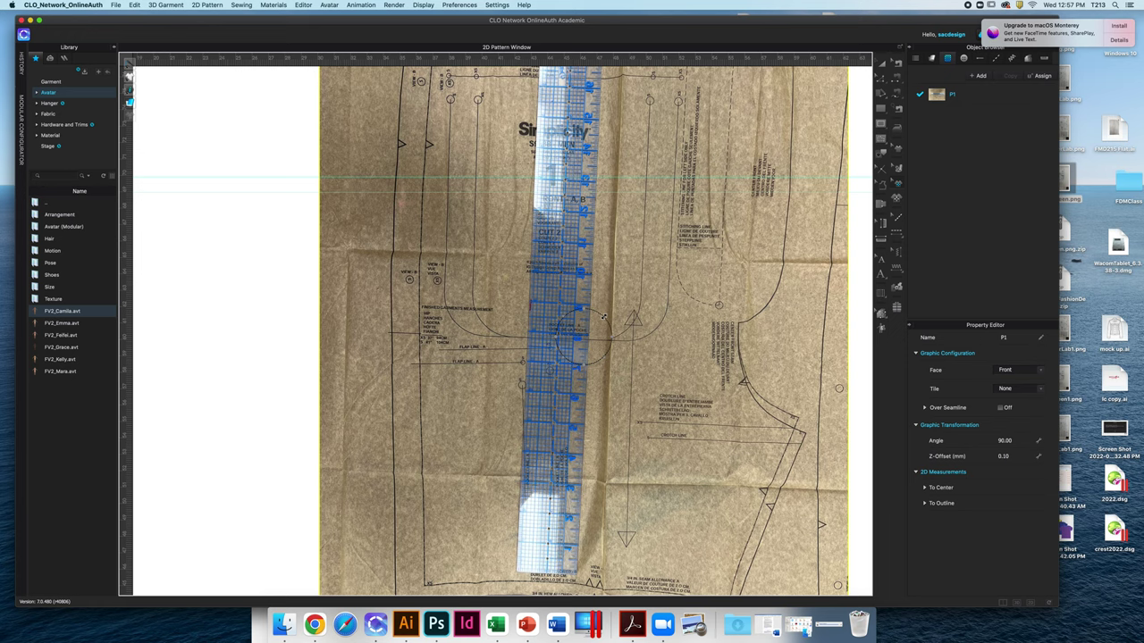
scroll(592, 323, down, 2)
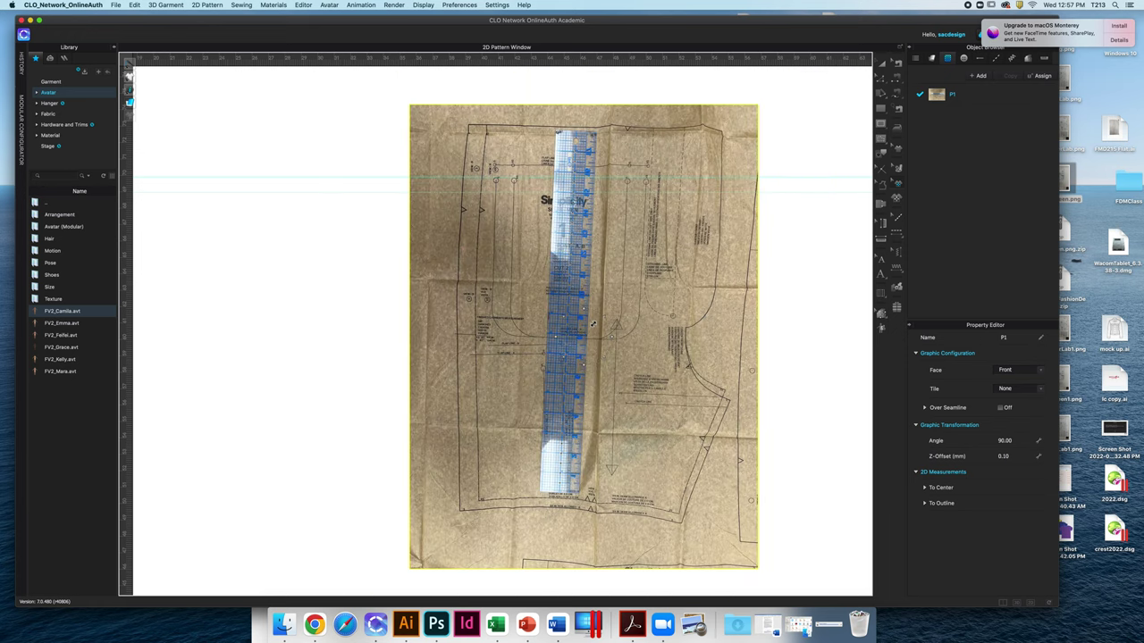
key(a)
click(568, 282)
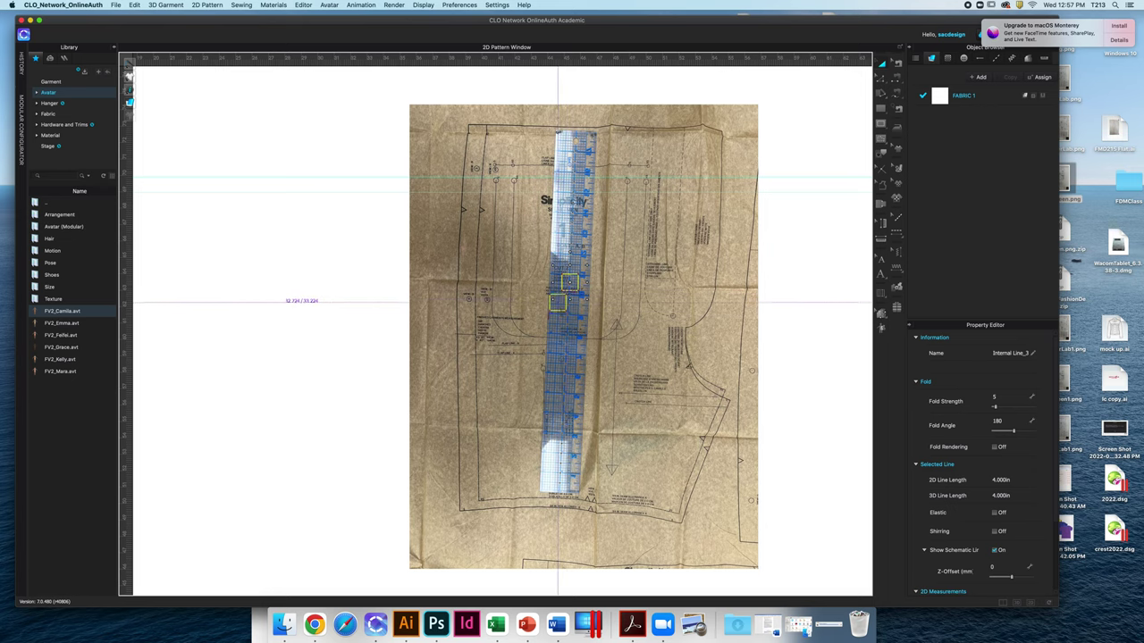
scroll(558, 302, up, 5)
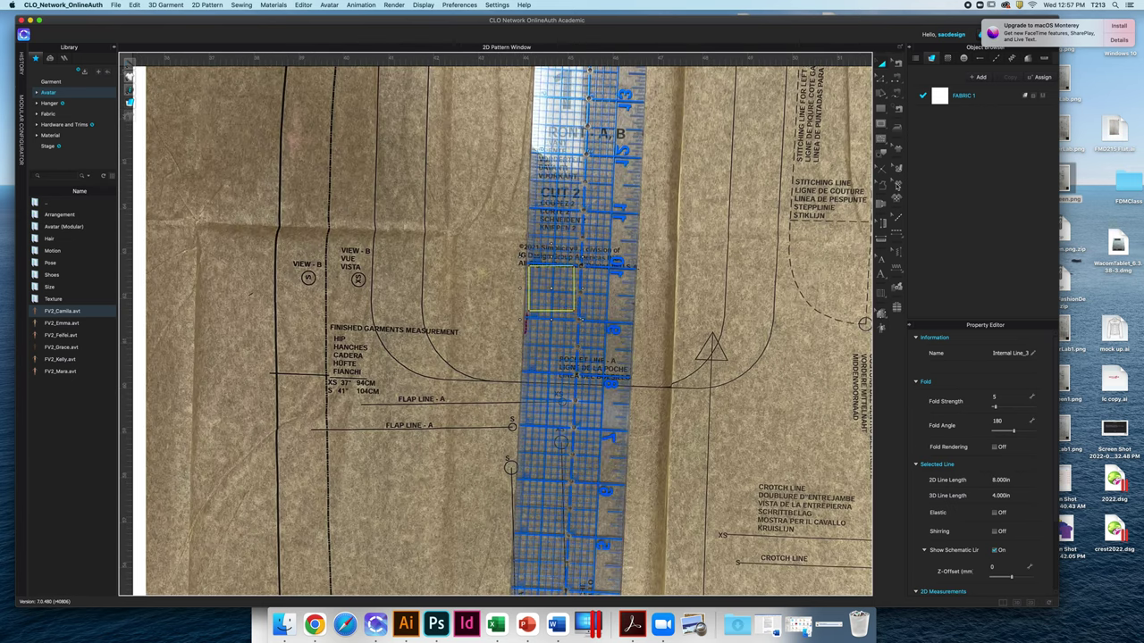
Shrink the P1 graphic slightly and realign the 1 in square with the ruler's grid lines below the 10 in mark
click(898, 186)
click(776, 266)
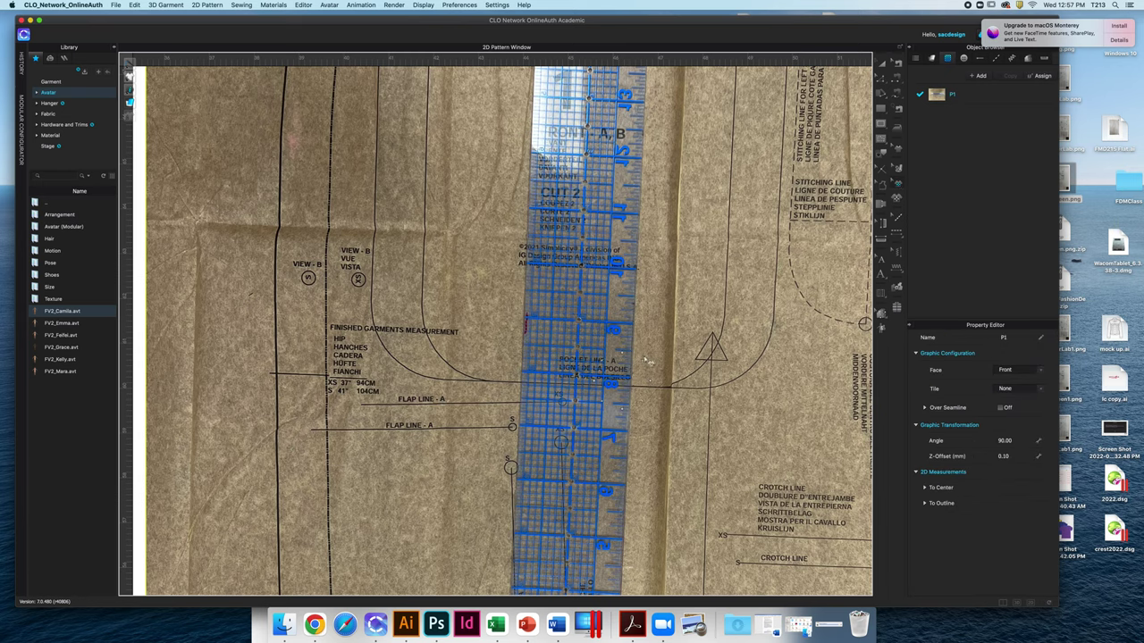
drag(641, 358, 635, 367)
key(a)
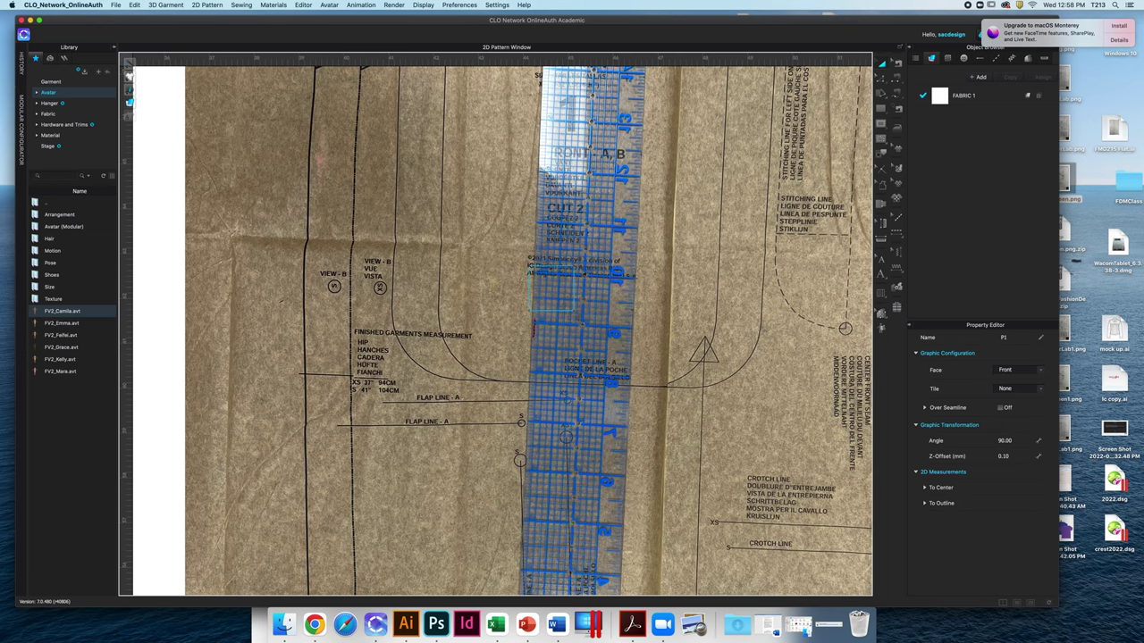
click(552, 289)
drag(551, 289, 556, 296)
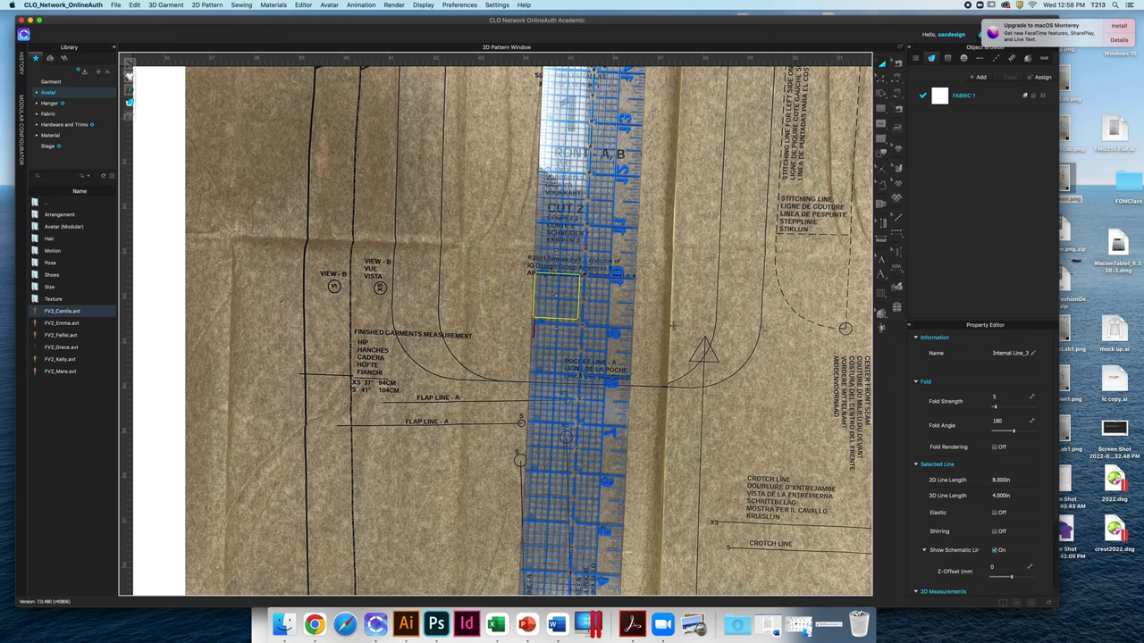
Fine-tune the P1 graphic a little smaller and fit the 1 in square to one inch of the ruler's grid for comparison
click(899, 184)
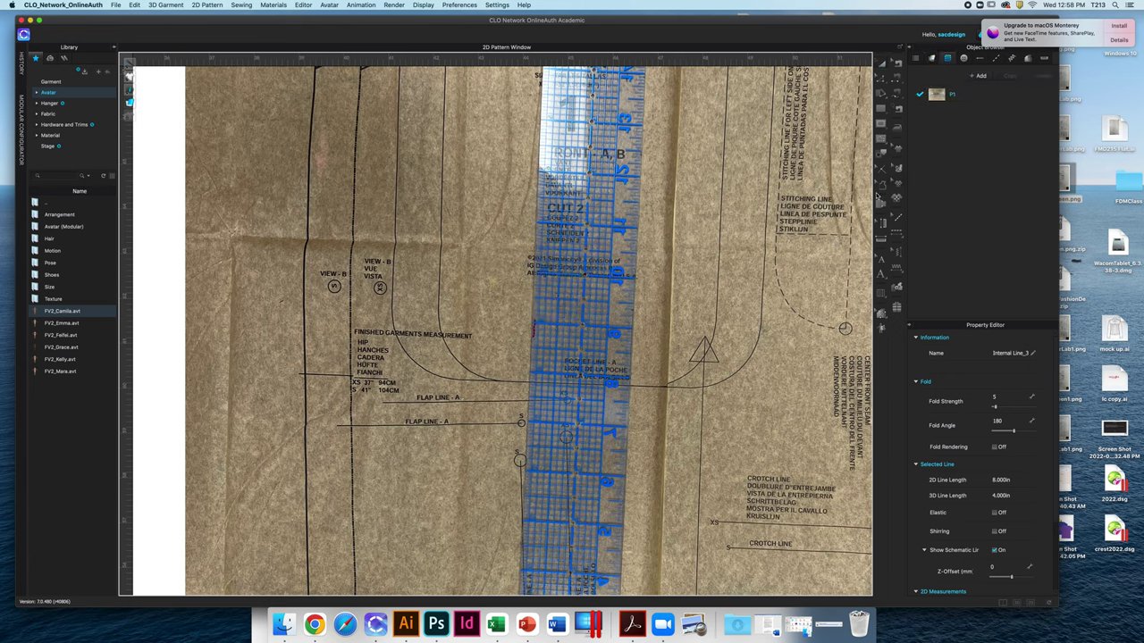
click(738, 343)
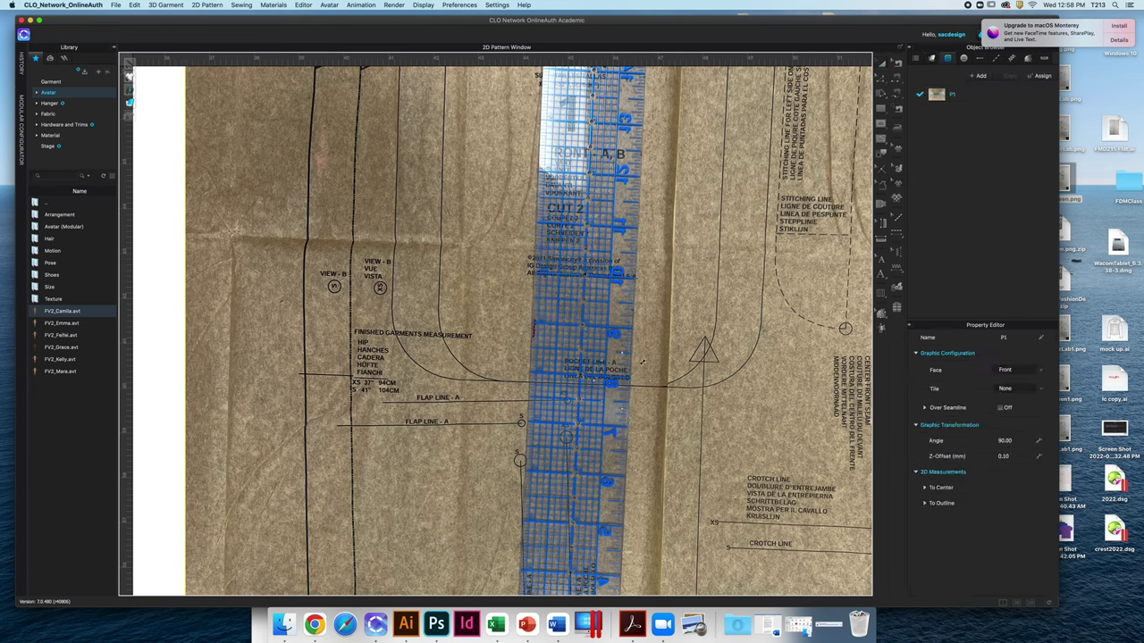
drag(642, 362, 641, 374)
key(a)
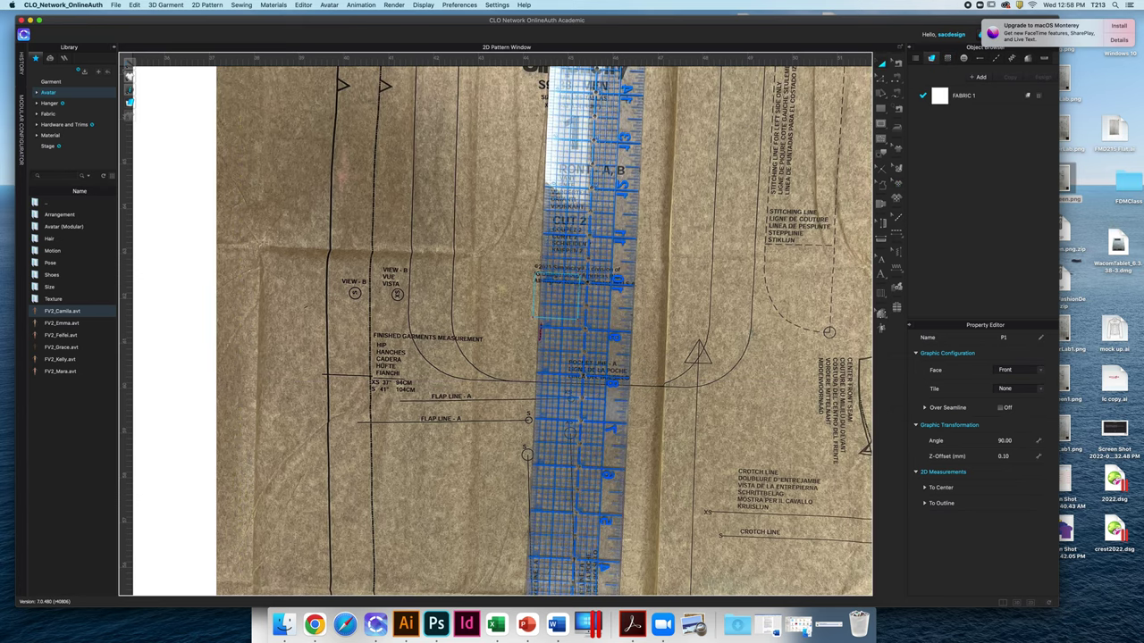
drag(555, 296, 563, 305)
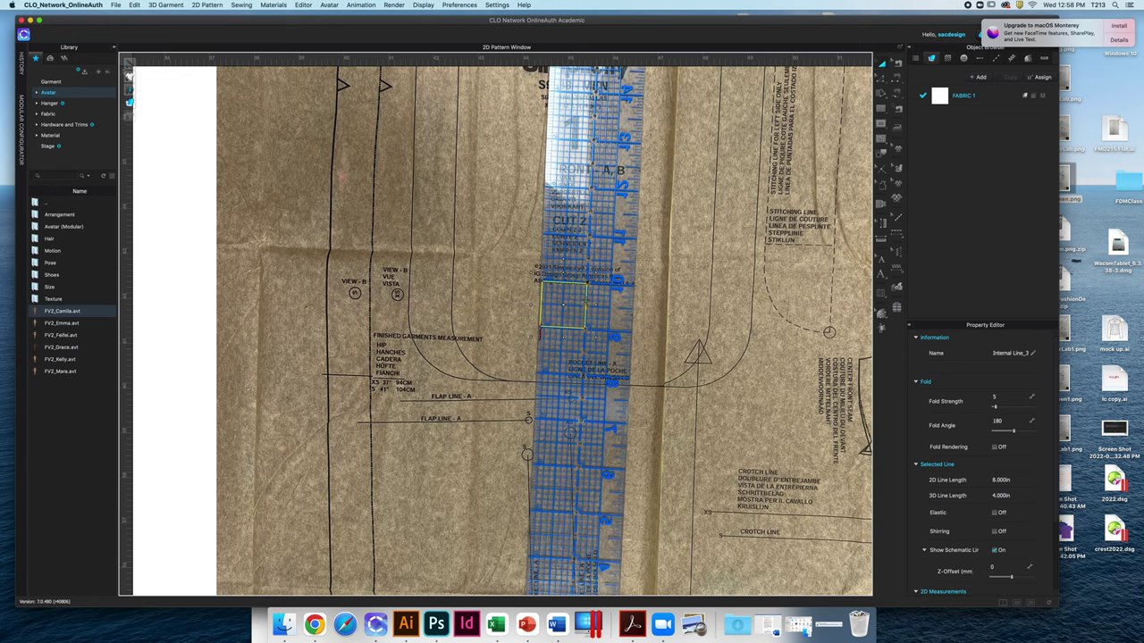
scroll(603, 305, down, 5)
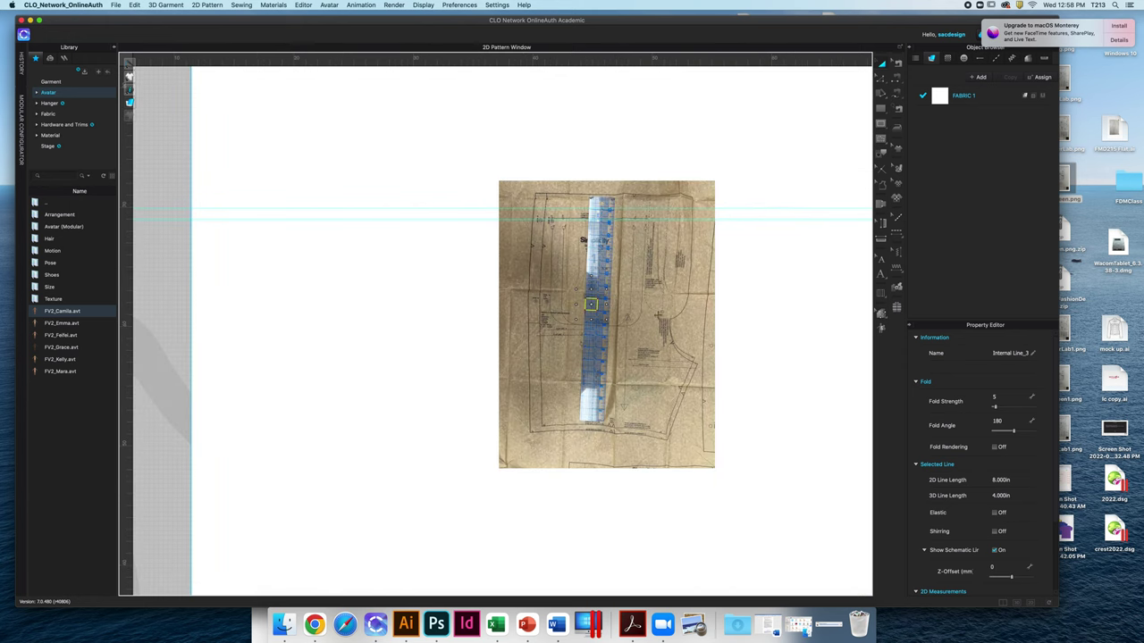
Move the P1 graphic off the 1 in square, up toward the left edge of the white rectangle
click(676, 295)
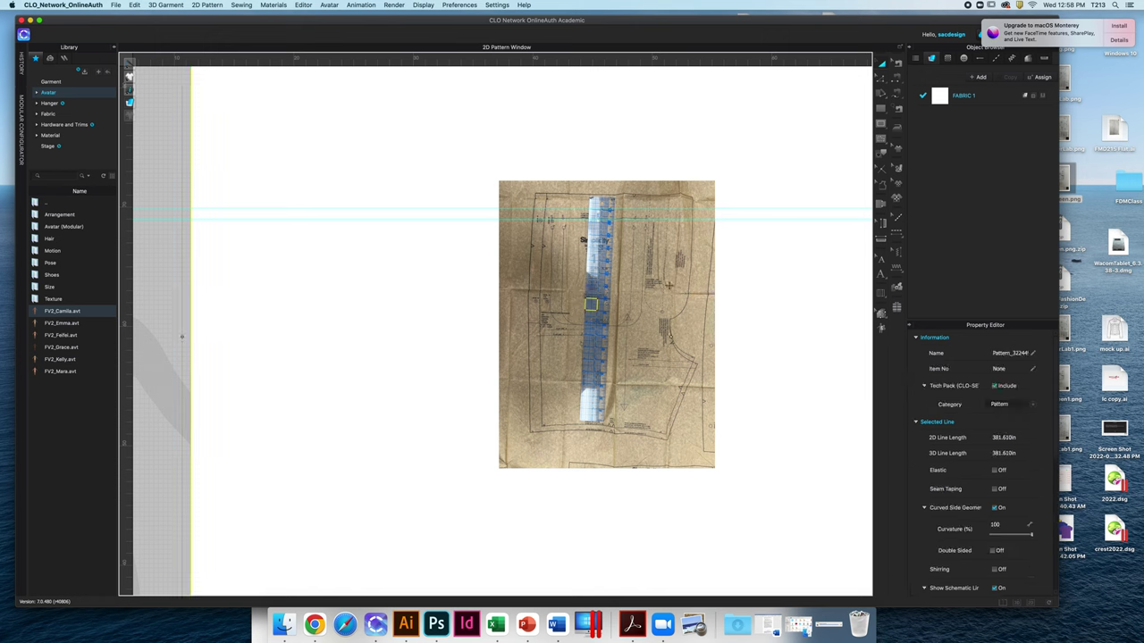
click(893, 183)
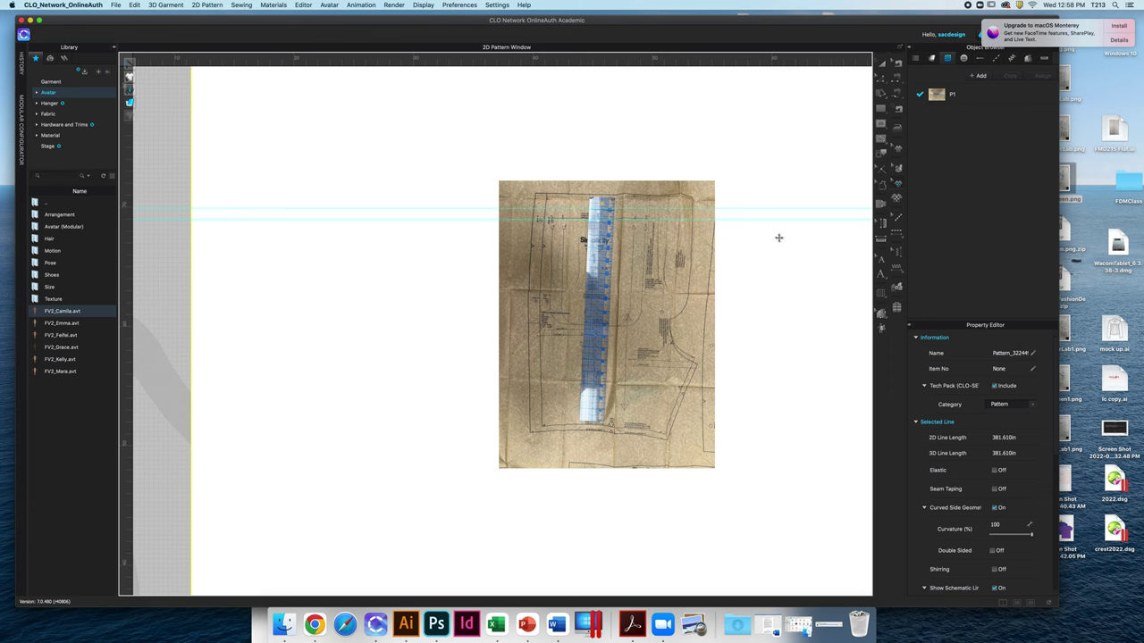
drag(698, 280, 404, 170)
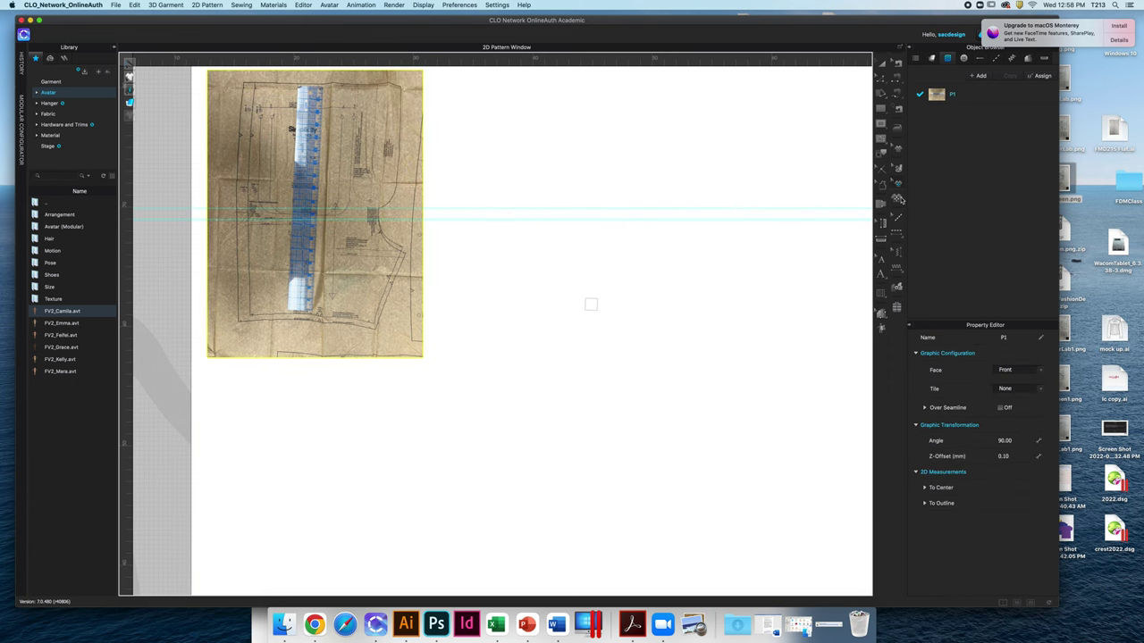
Import P2.jpeg from Downloads as a graphic on the white rectangle beside P1, keeping the default 42.010 by 56.013 in size
click(899, 199)
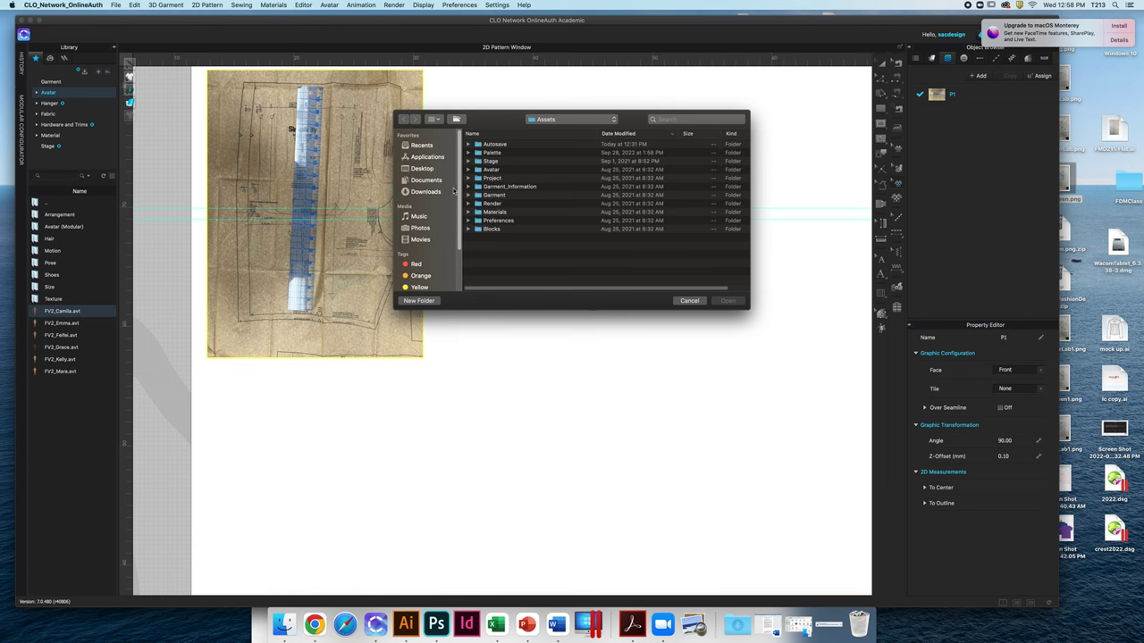
click(427, 192)
scroll(512, 219, down, 5)
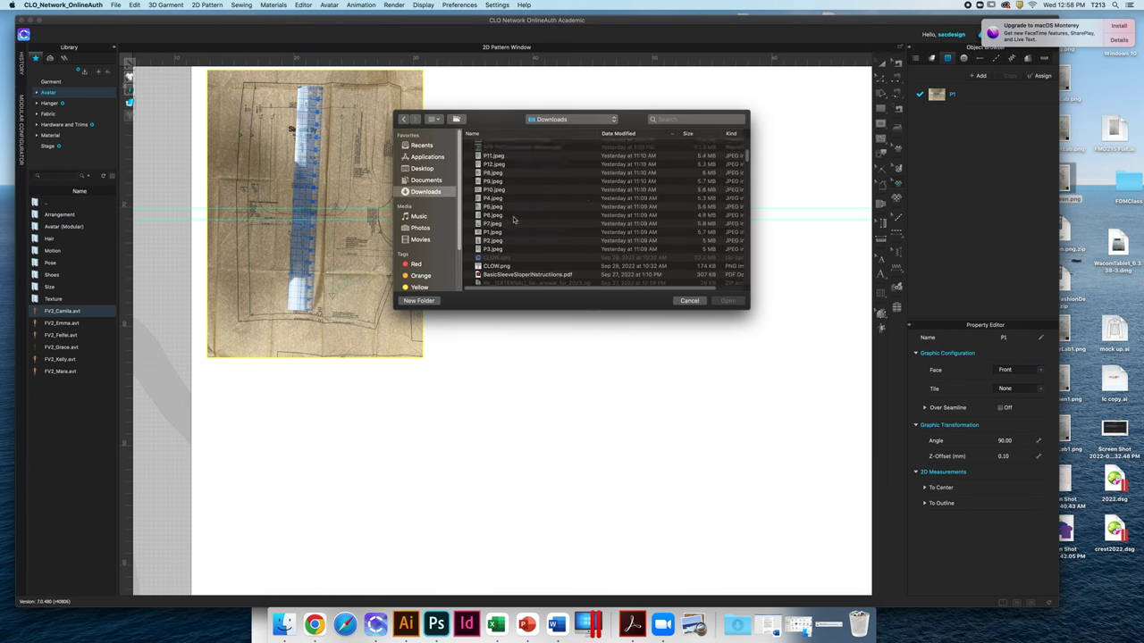
double_click(492, 180)
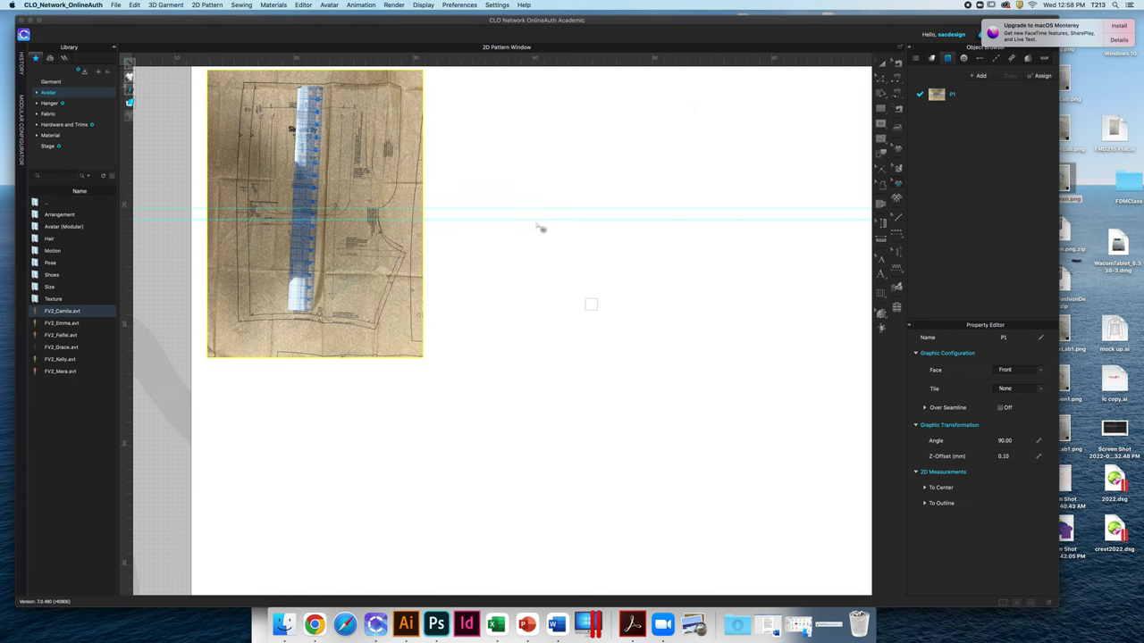
scroll(651, 358, down, 6)
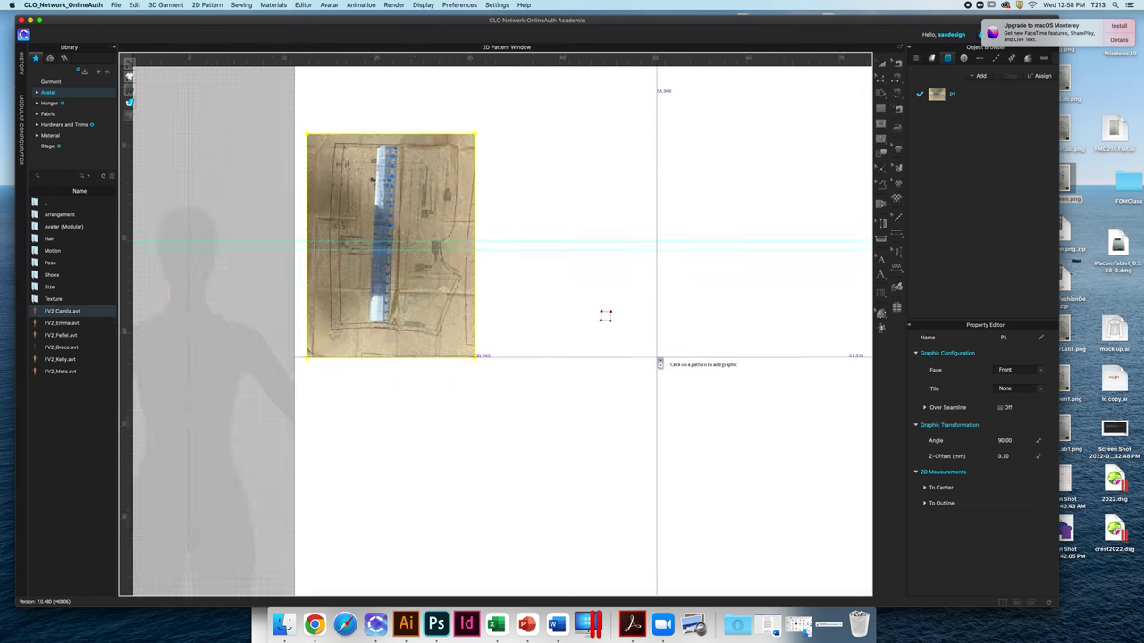
click(663, 359)
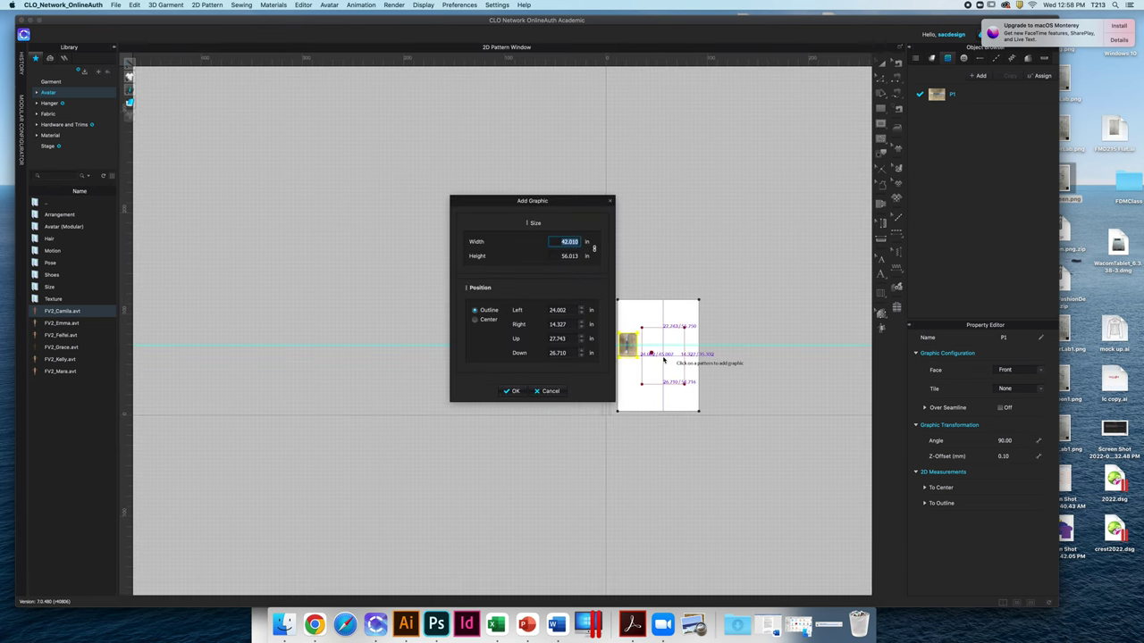
click(511, 391)
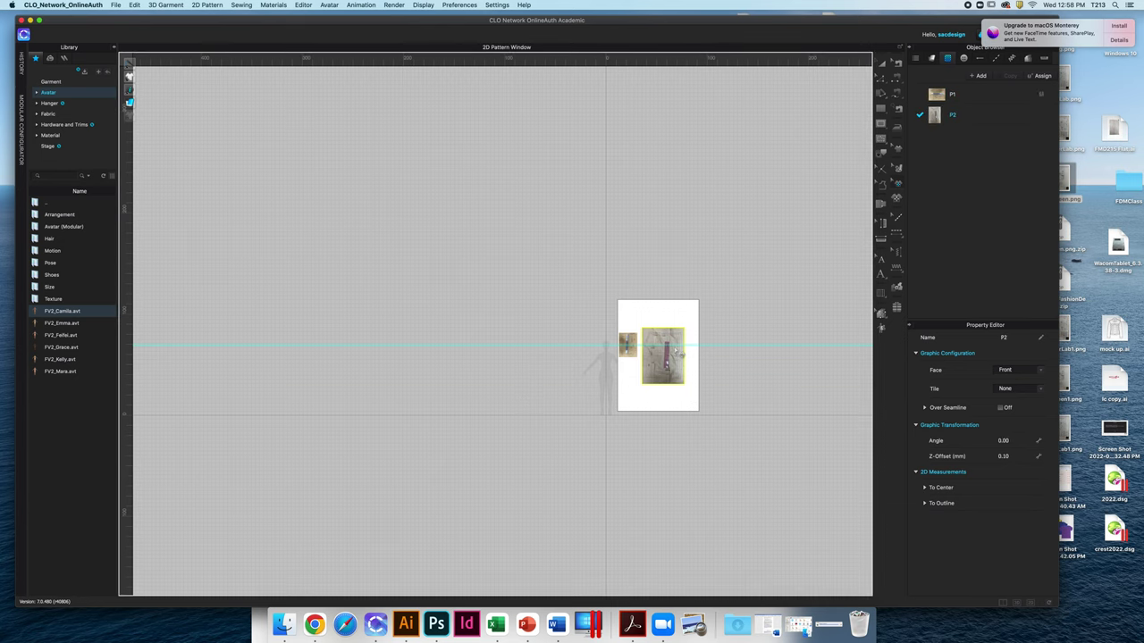
Rotate the P2 graphic clockwise by 90° twice and move it clear of P1
scroll(661, 380, up, 2)
scroll(661, 380, up, 3)
scroll(670, 367, down, 2)
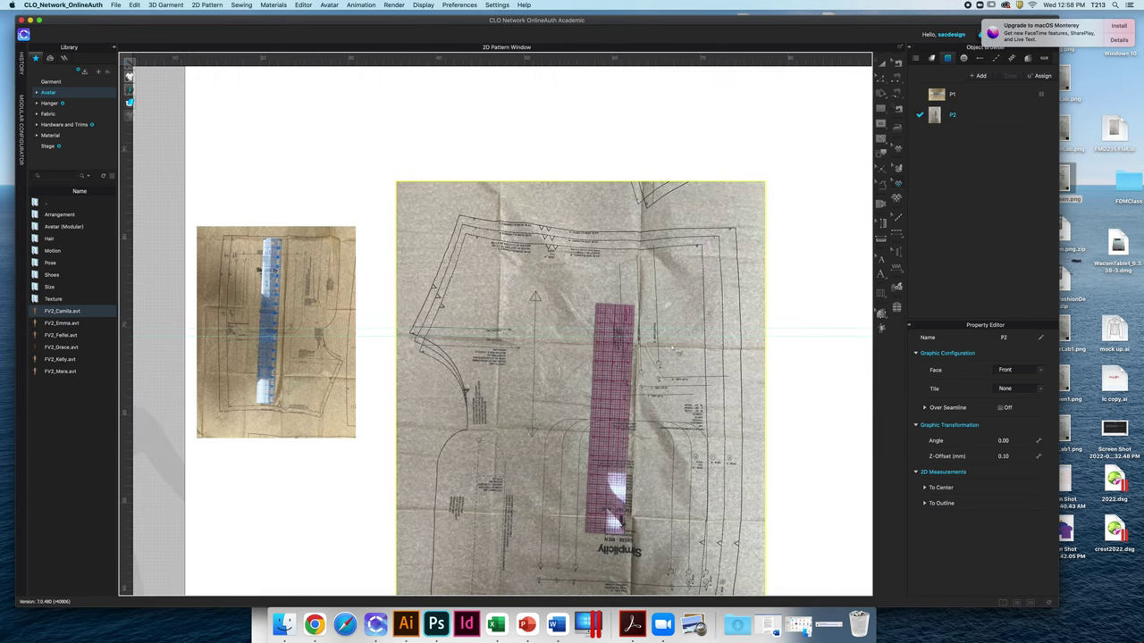
right_click(643, 291)
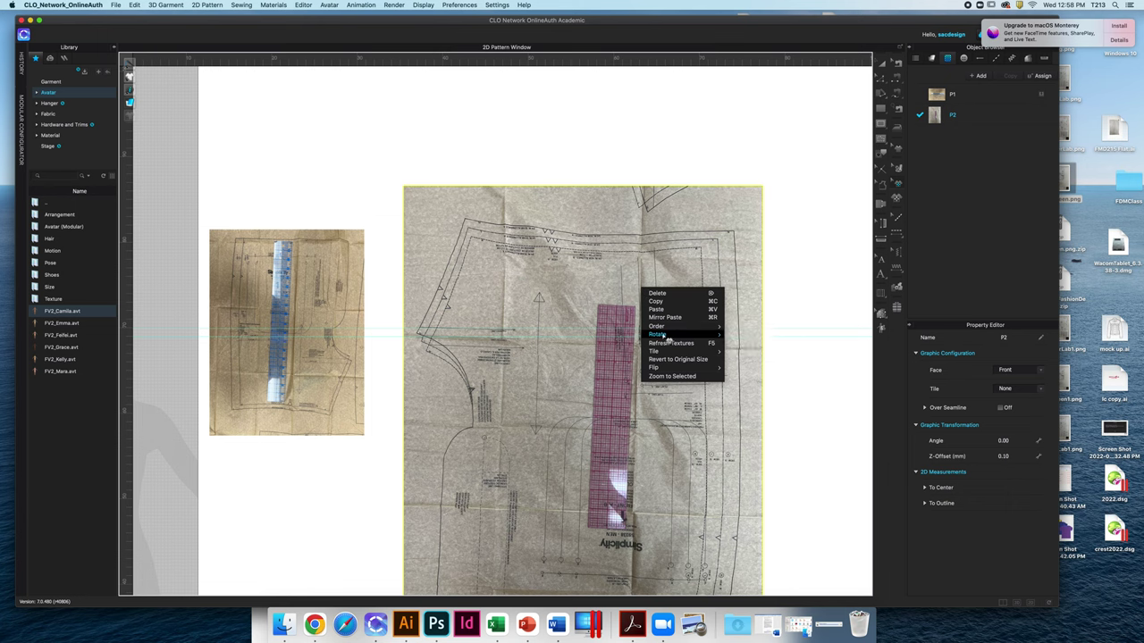
mouse_move(666, 334)
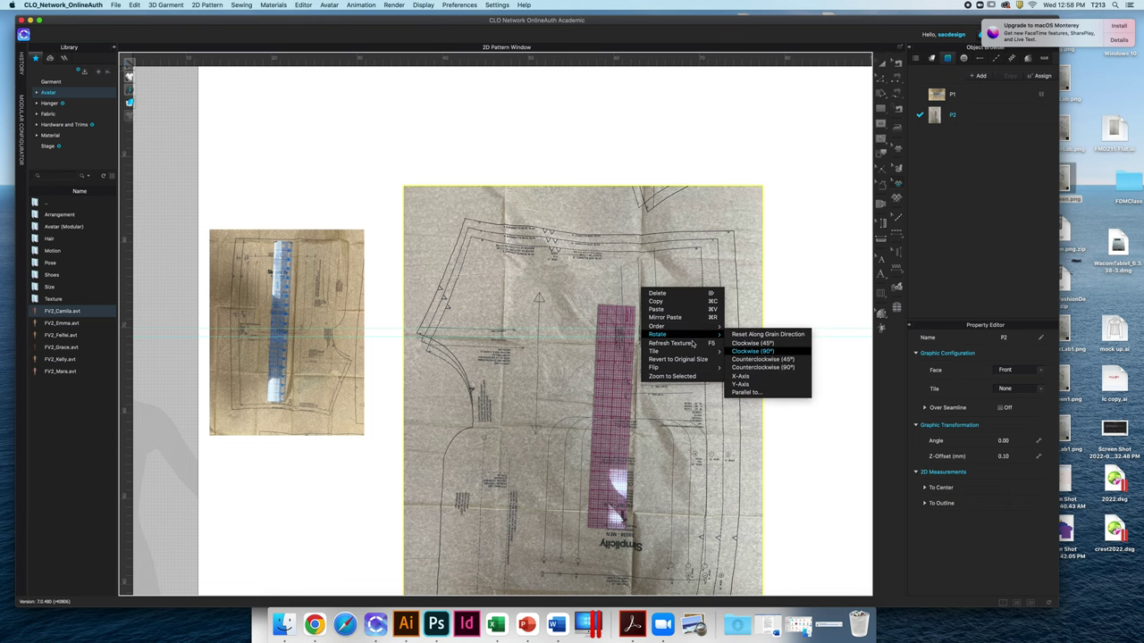
click(752, 352)
right_click(609, 314)
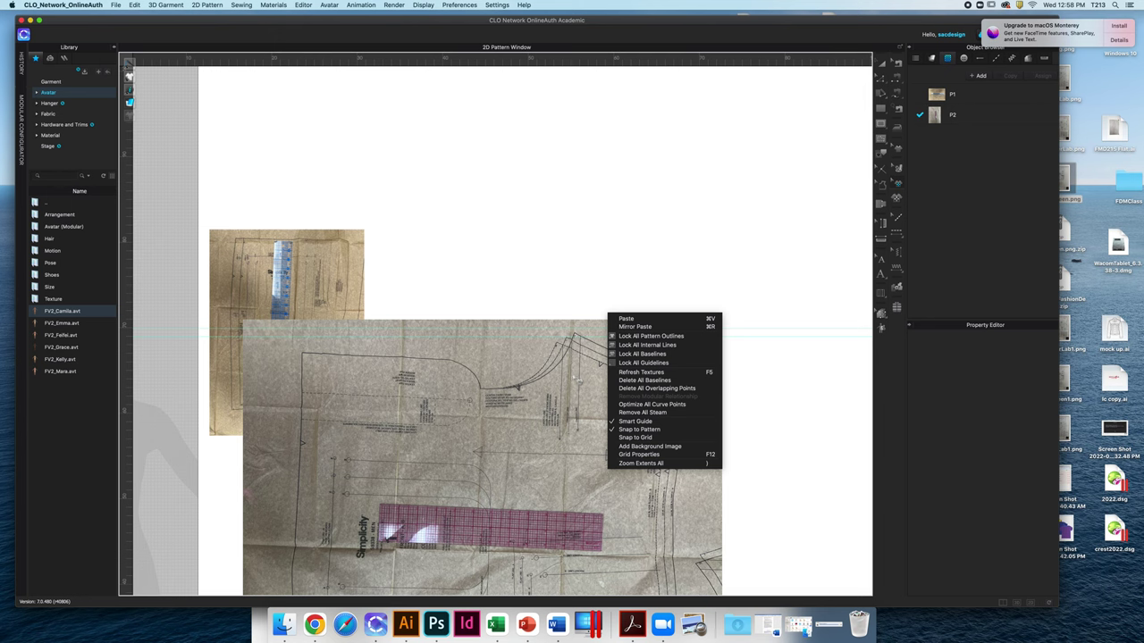
click(610, 291)
right_click(572, 375)
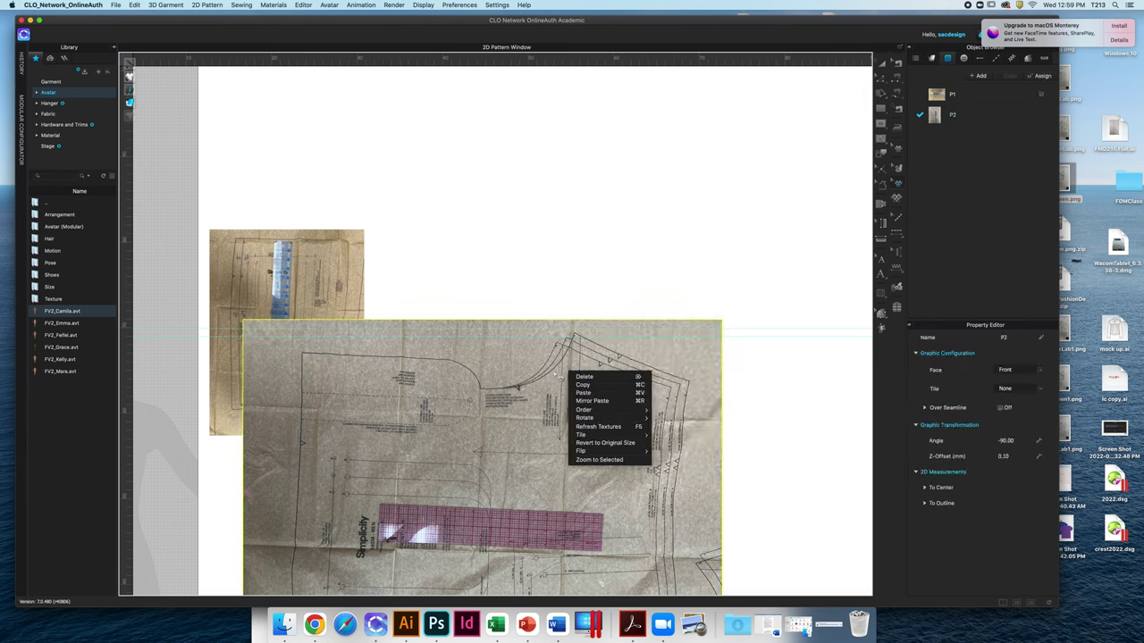
mouse_move(597, 420)
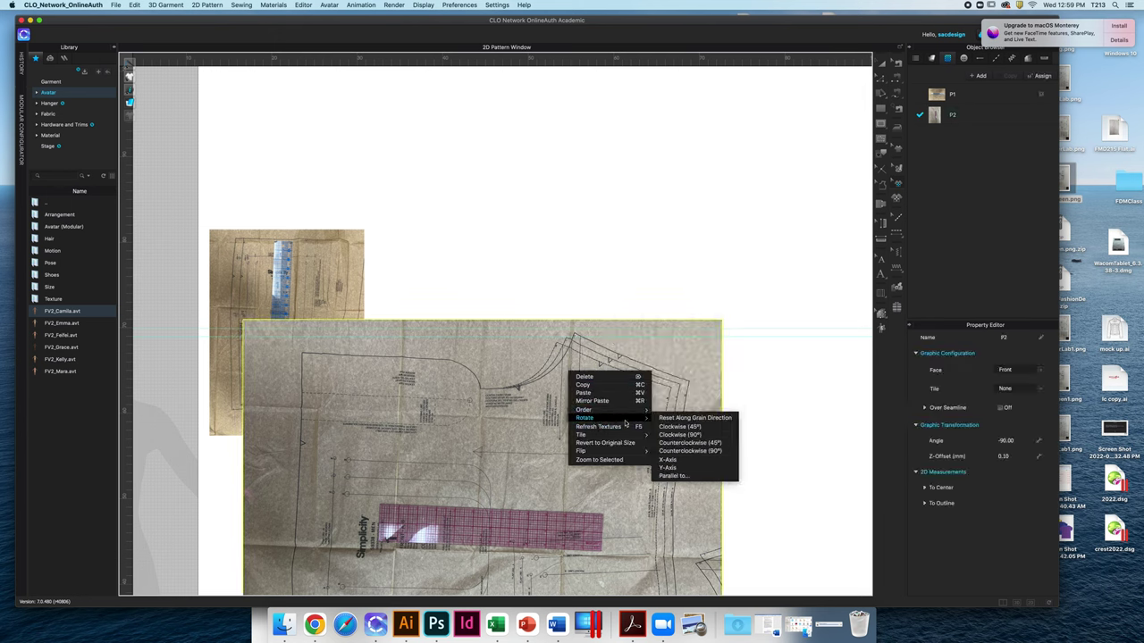
click(681, 436)
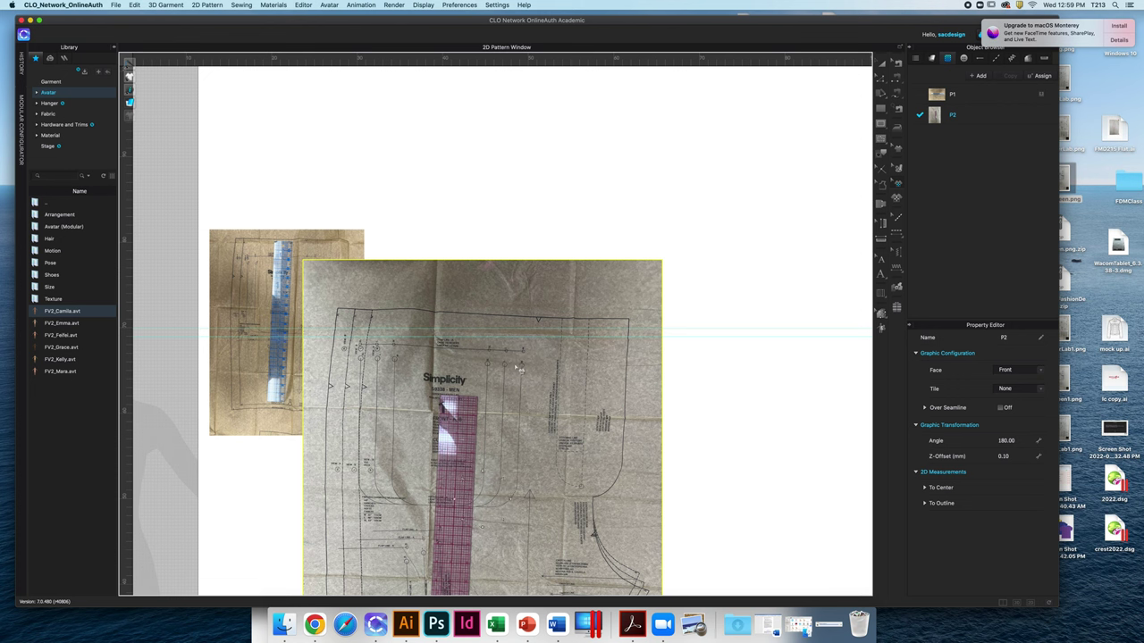
drag(518, 371, 604, 336)
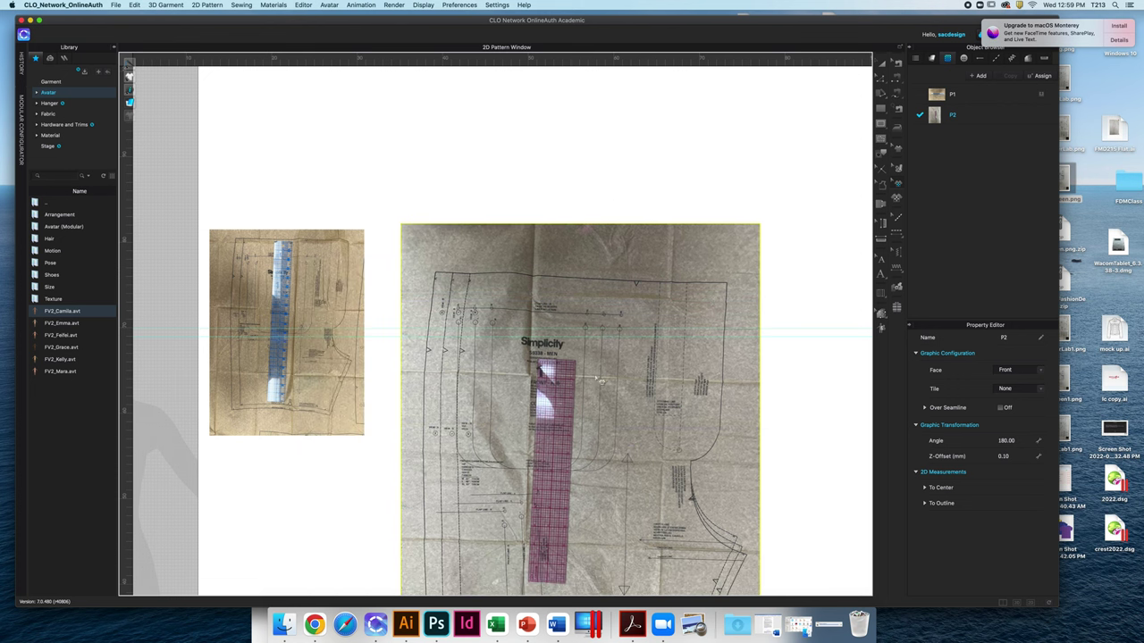
Move the 1 in square onto the purple ruler in the P2 graphic
key(a)
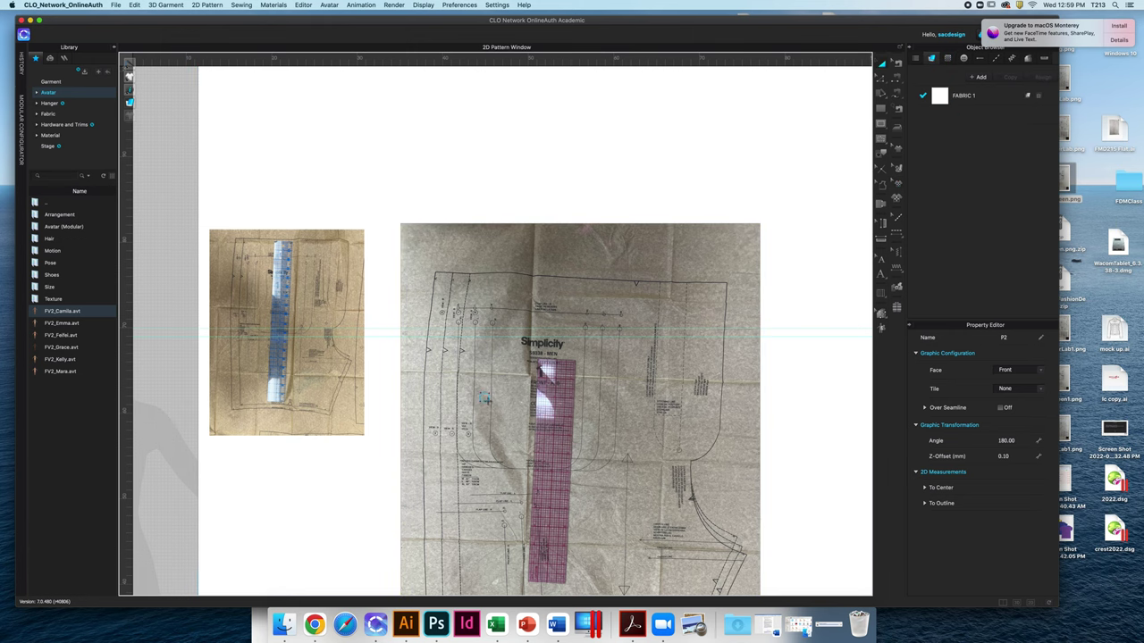
click(484, 397)
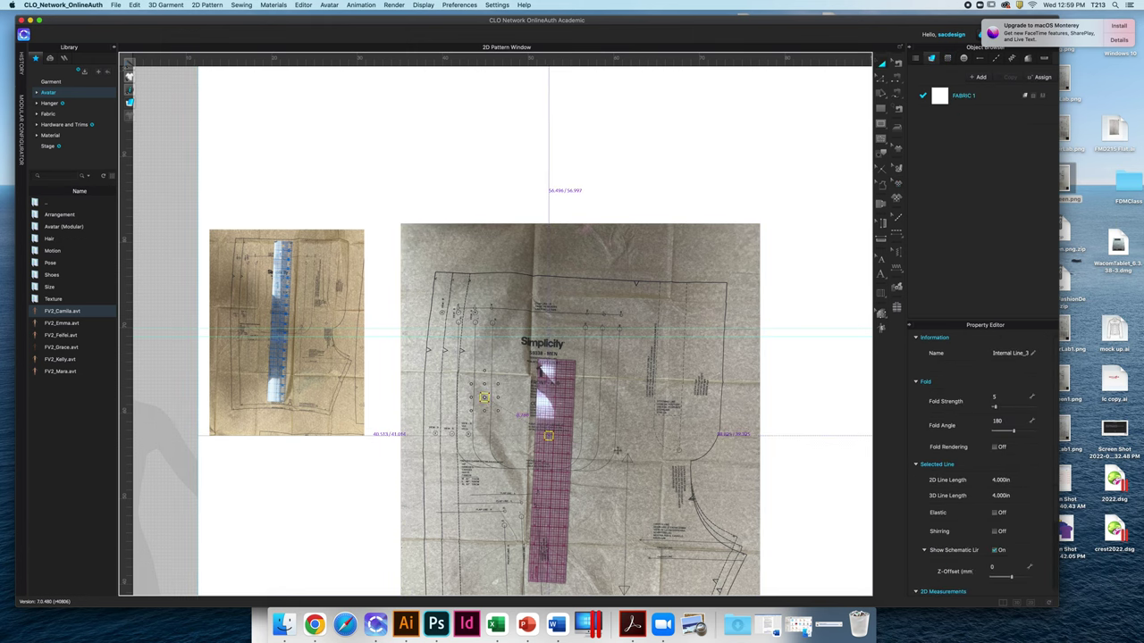
click(548, 435)
Scale the P2 graphic down to about half its size and set the 1 in square on the purple ruler's grid
middle_drag(621, 454, 623, 391)
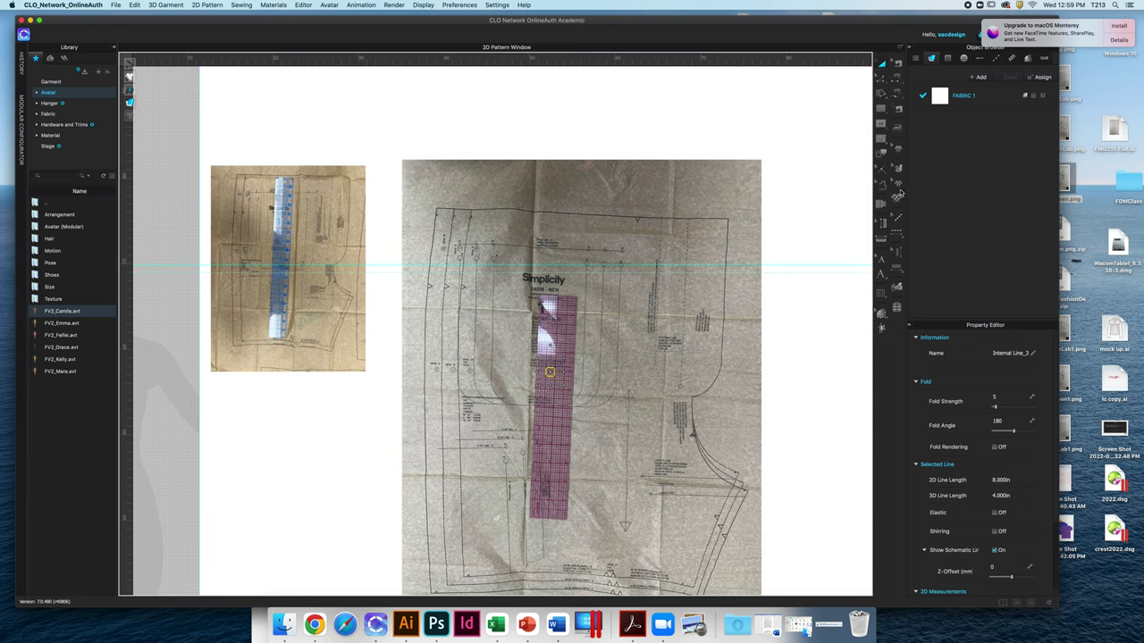
click(896, 185)
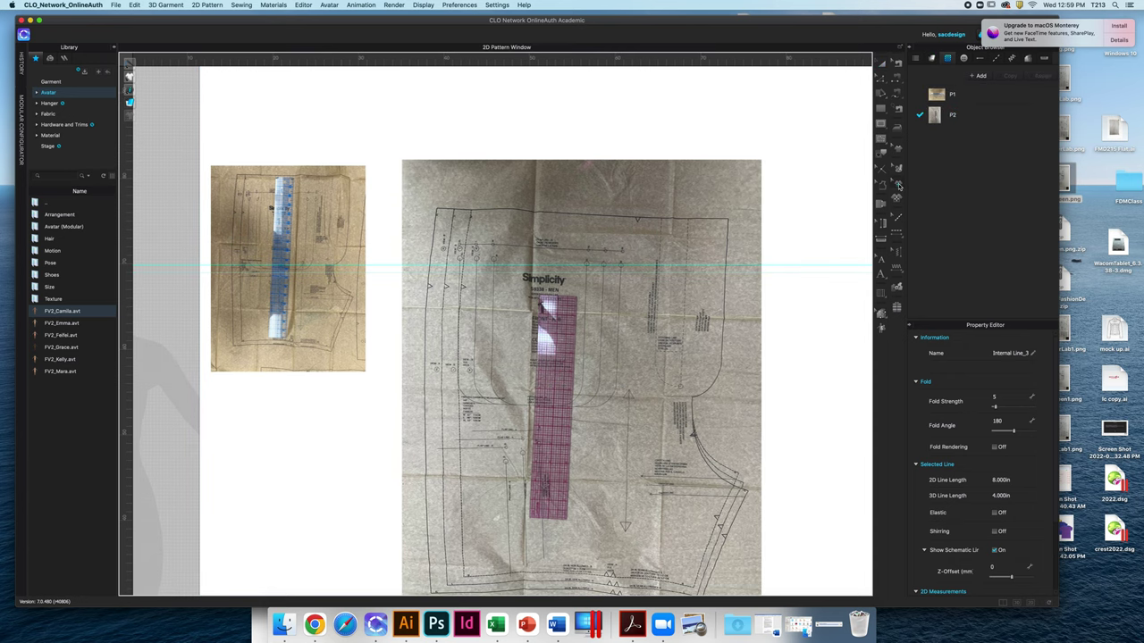
click(699, 362)
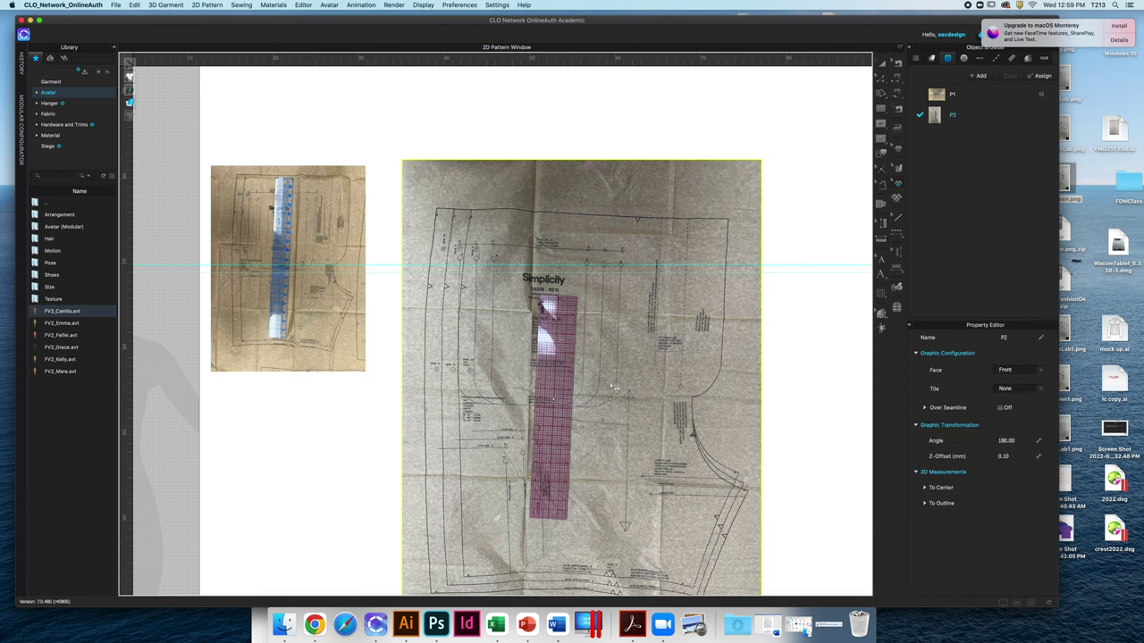
drag(595, 385, 593, 390)
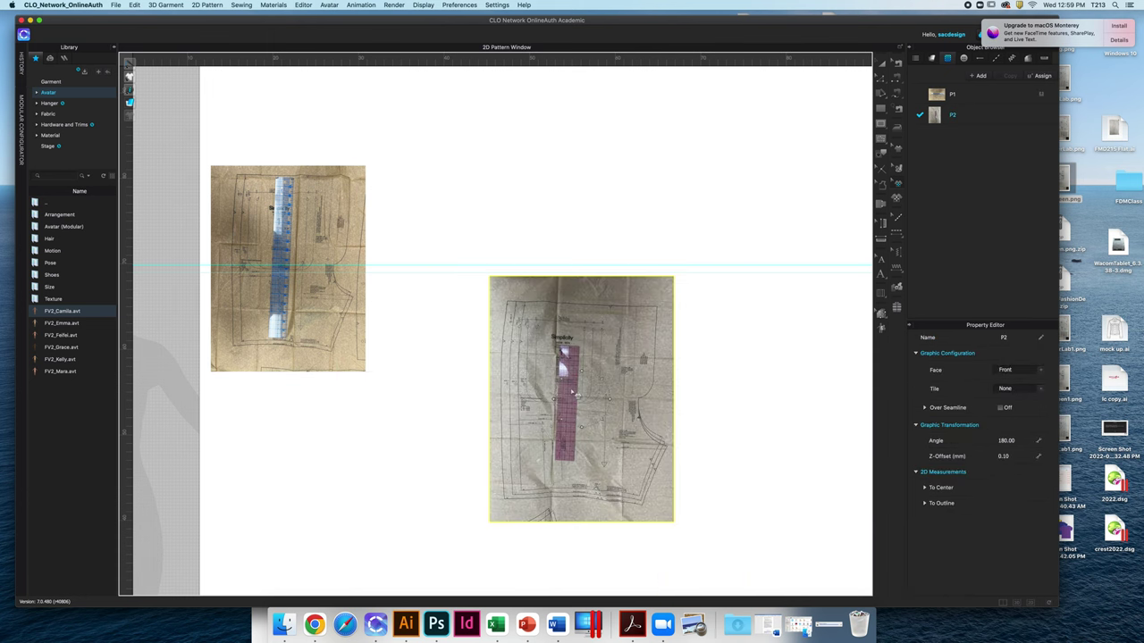
click(561, 357)
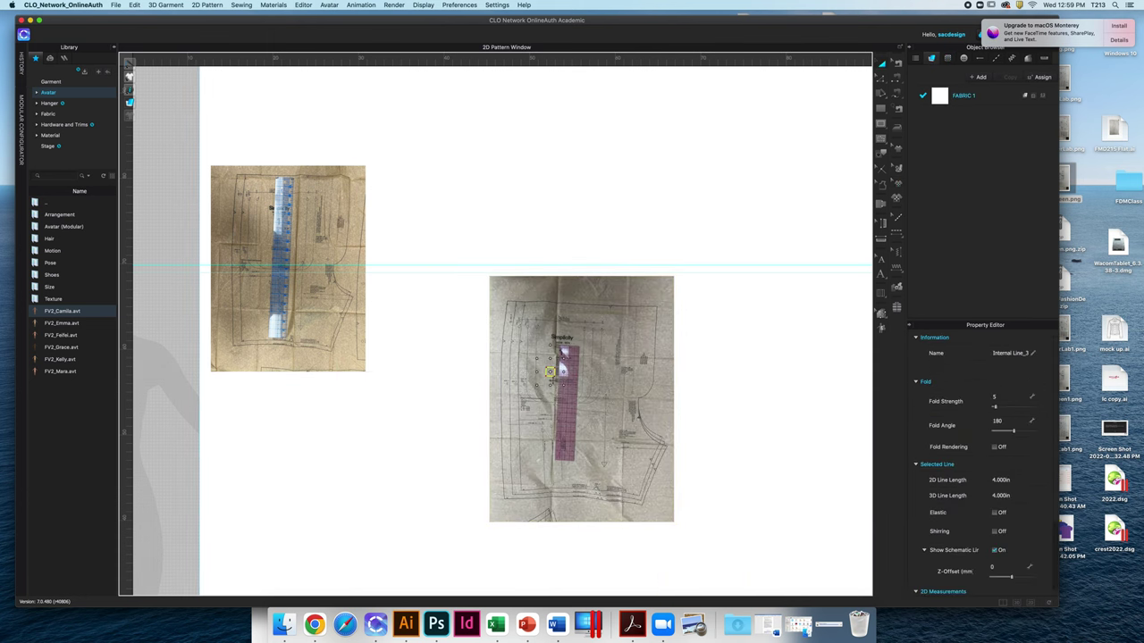
drag(551, 372, 571, 382)
scroll(573, 388, up, 5)
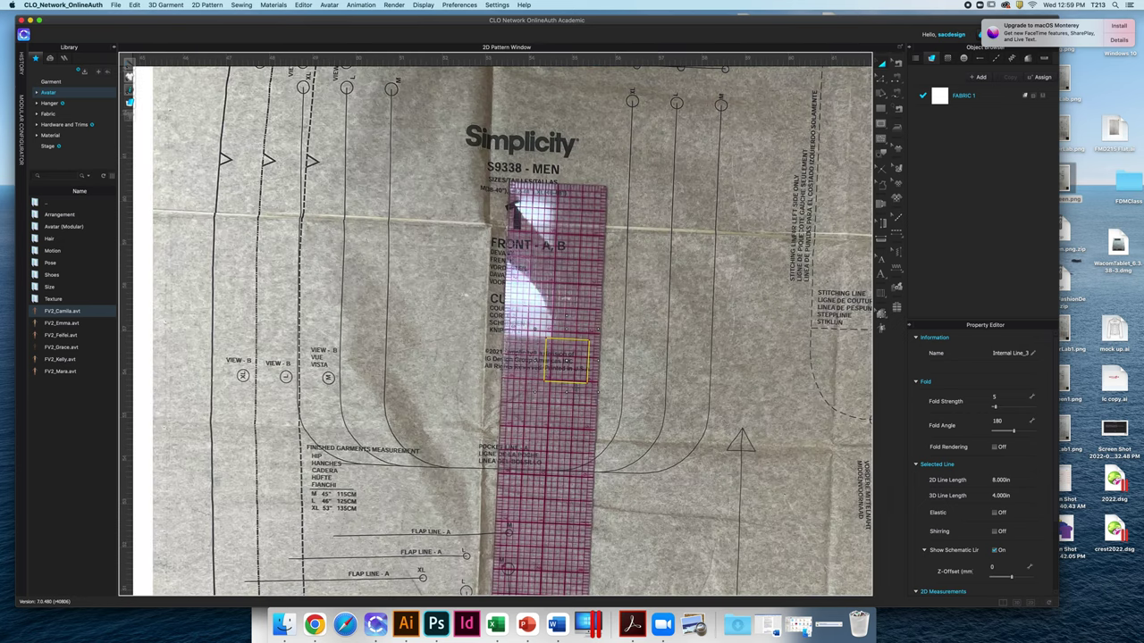
scroll(536, 357, up, 1)
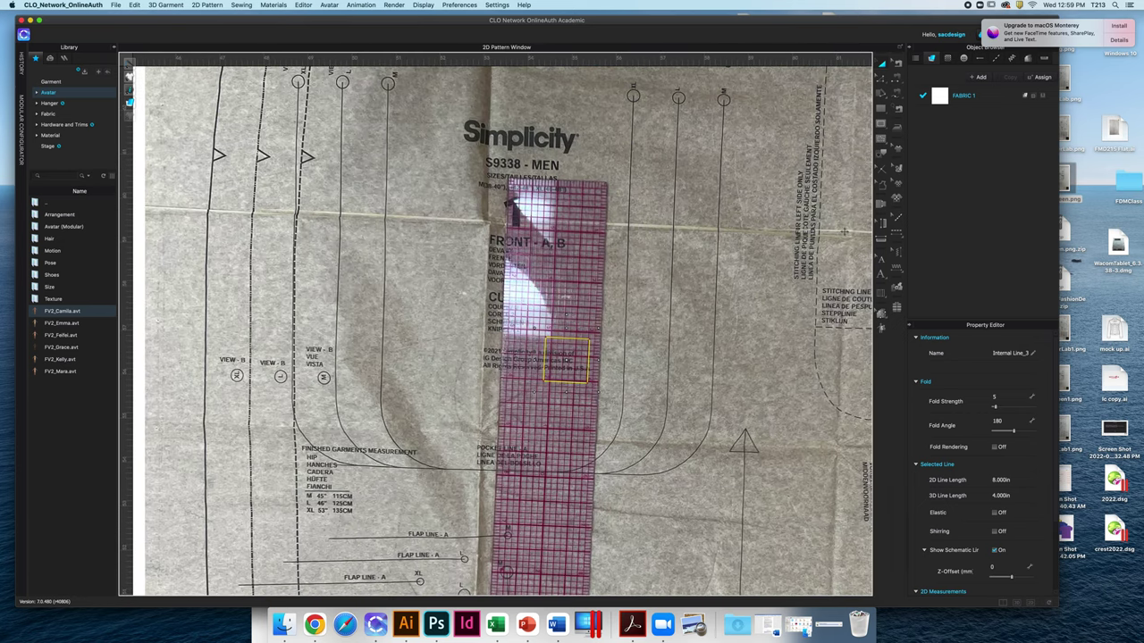
Shrink the P2 graphic by about a sixth and realign the 1 in square with the ruler's grid lines below the copyright text
click(898, 184)
click(698, 440)
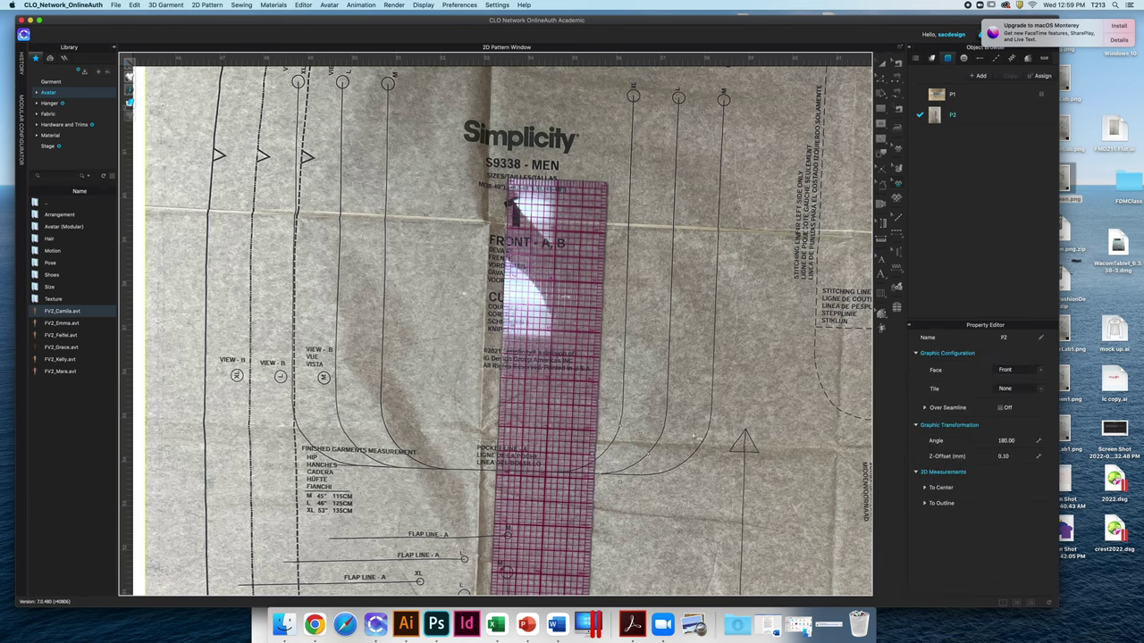
middle_drag(694, 443, 679, 368)
drag(678, 368, 640, 368)
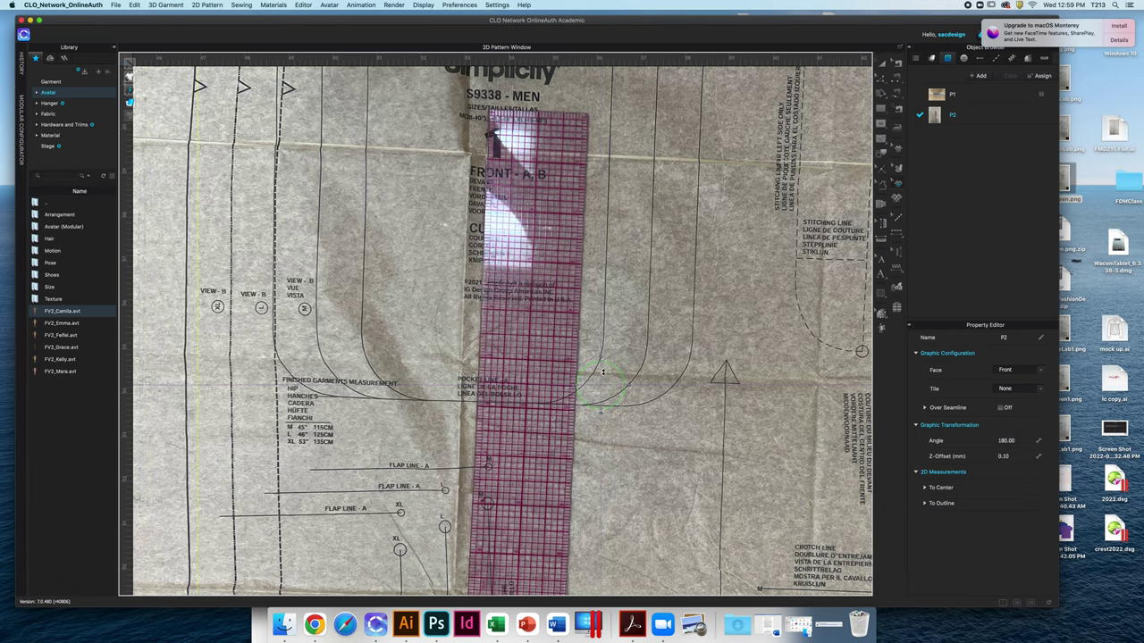
scroll(603, 372, down, 1)
key(a)
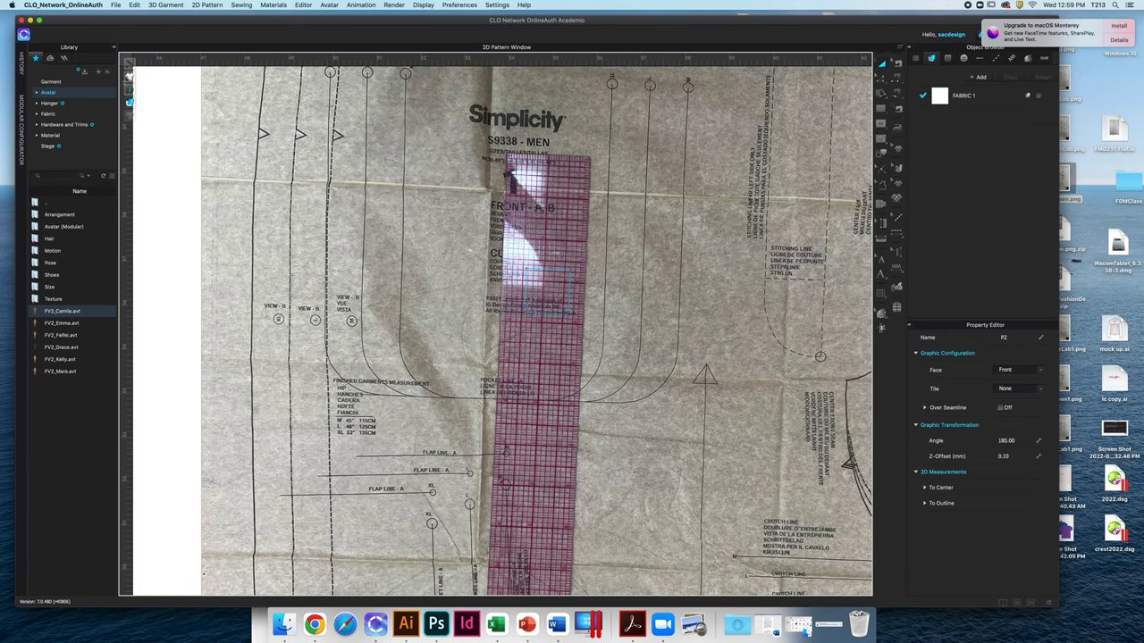
click(548, 312)
drag(548, 312, 565, 373)
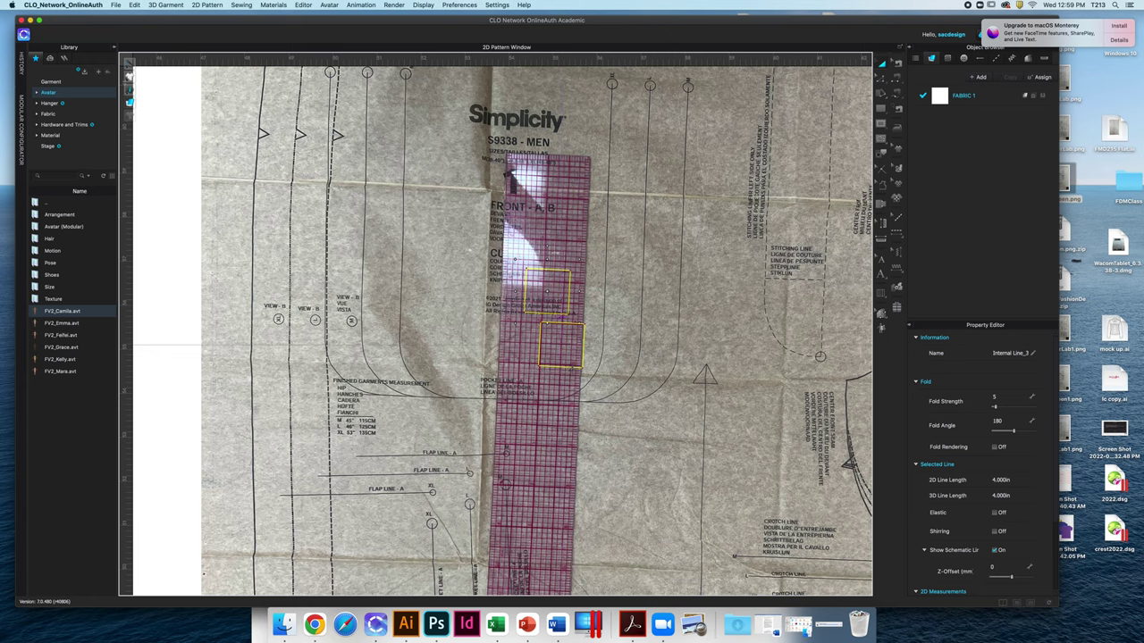
click(572, 367)
Enlarge the P2 graphic slightly and fit the 1 in square to one inch of the purple ruler's grid for comparison
click(896, 184)
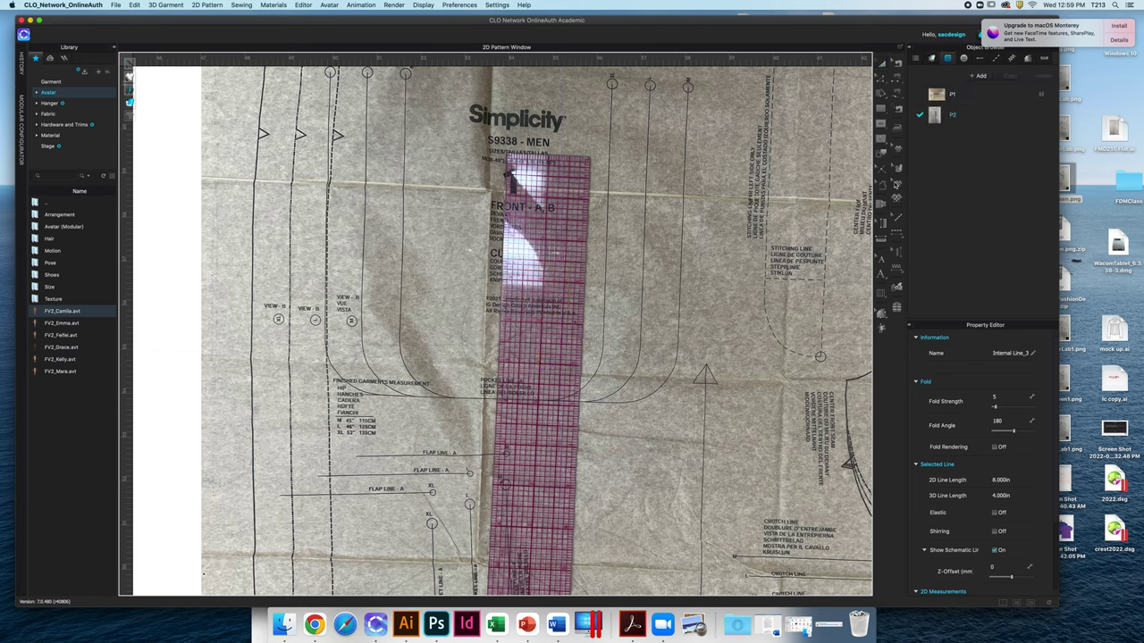
click(760, 302)
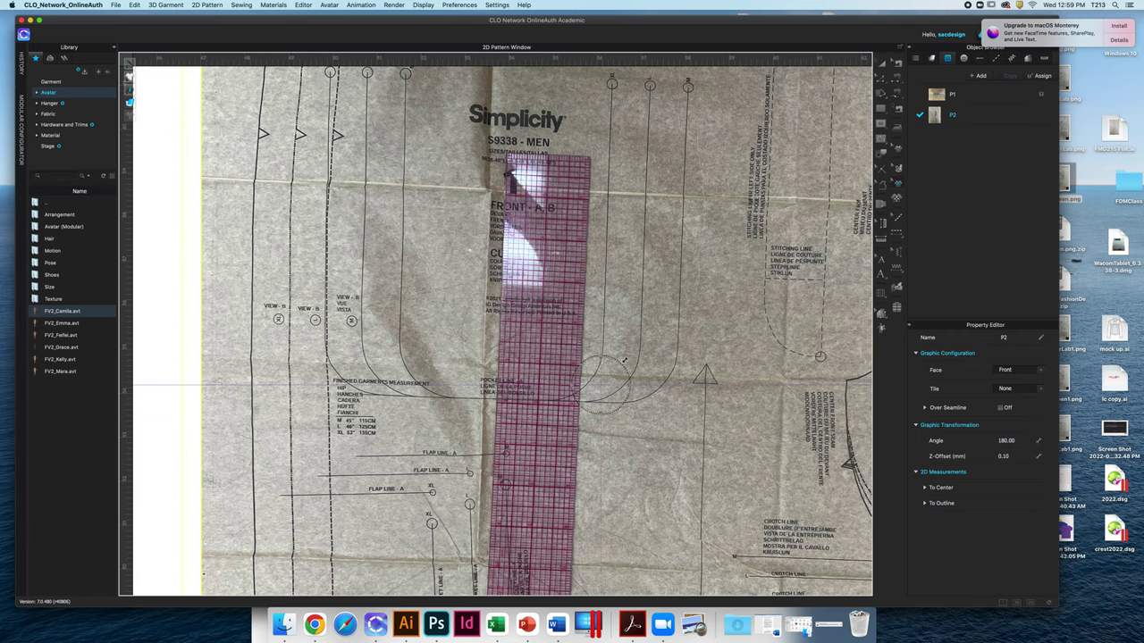
drag(625, 361, 625, 359)
key(a)
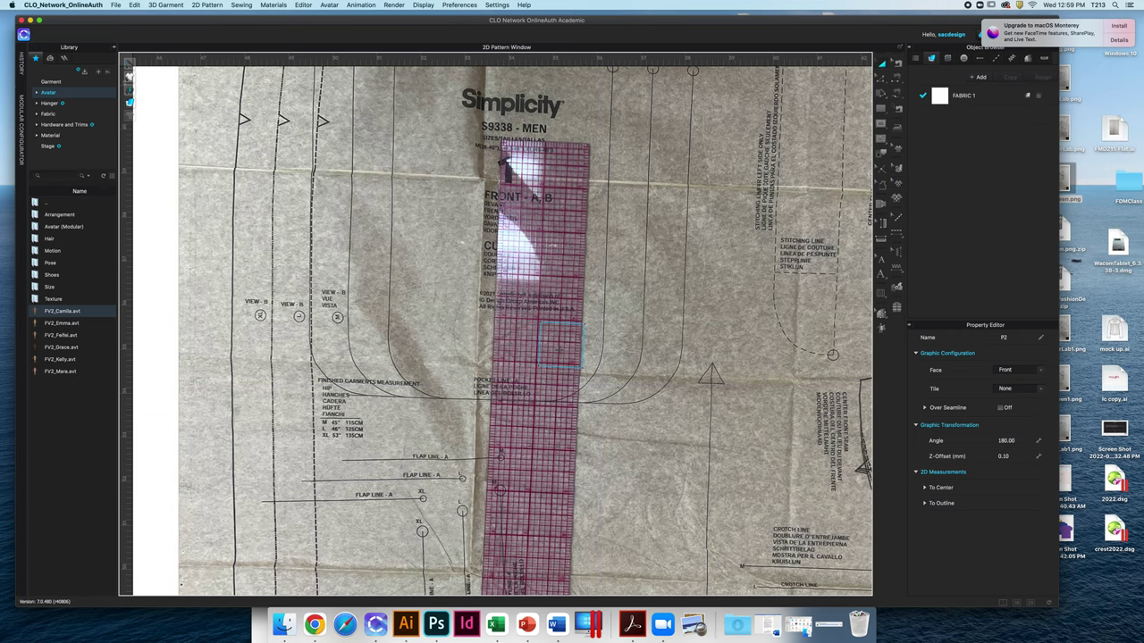
click(559, 344)
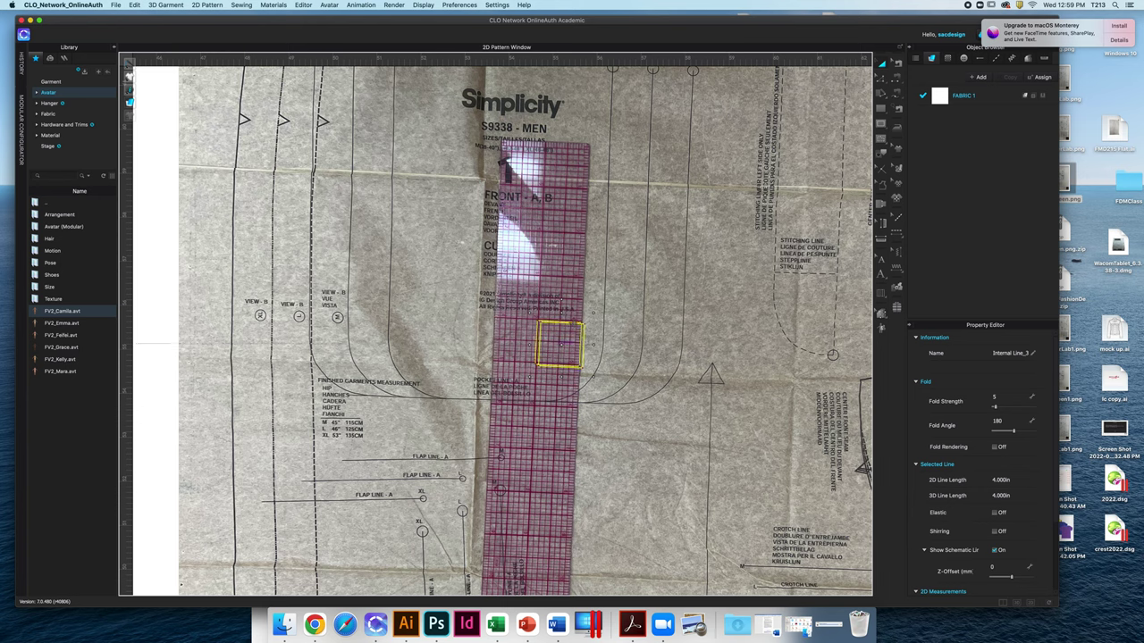
key(super+z)
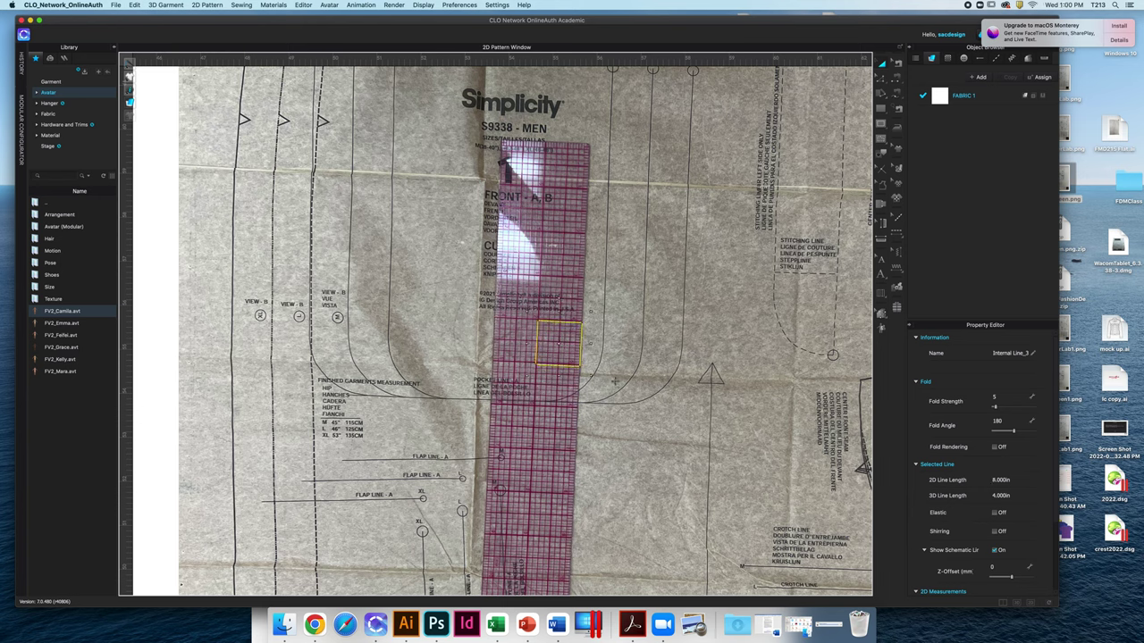
scroll(592, 375, up, 3)
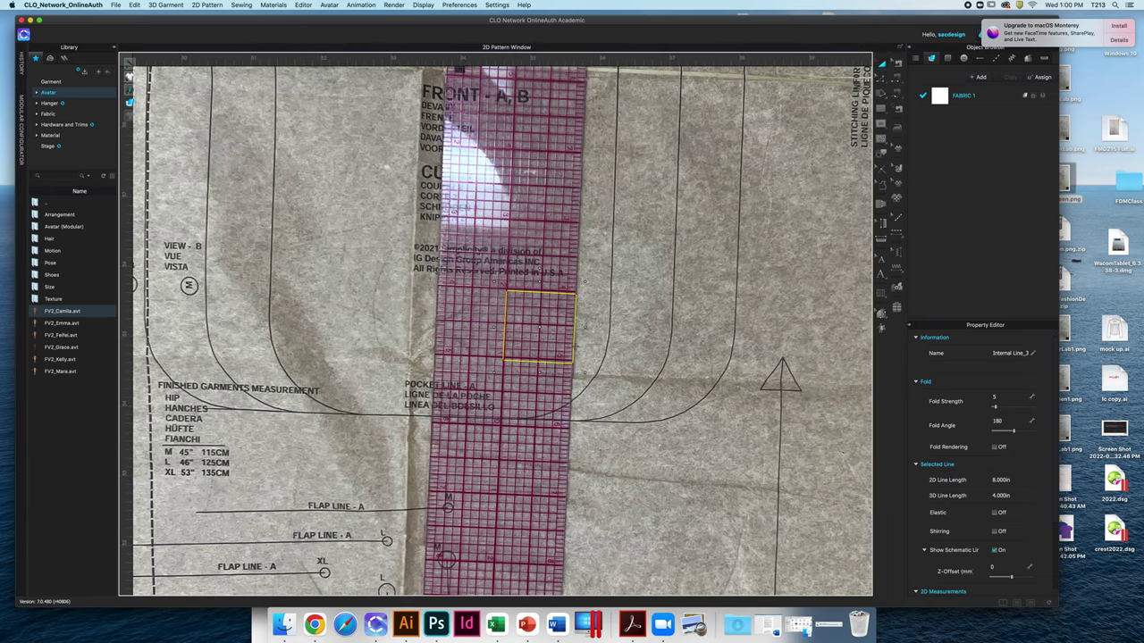
drag(576, 346, 576, 345)
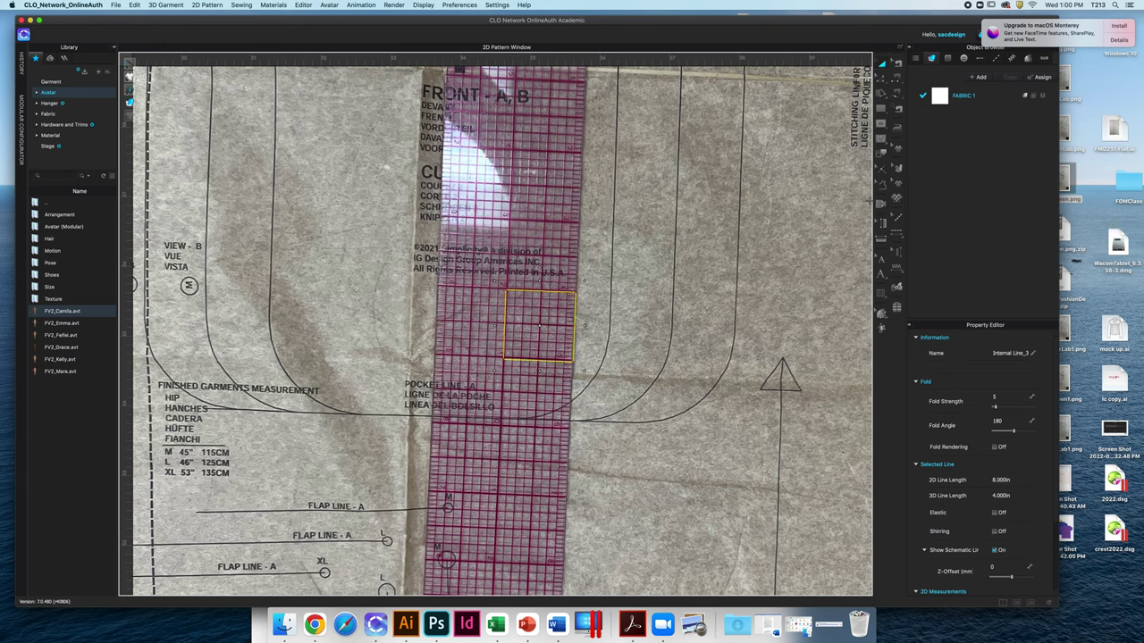
Enlarge the P2 graphic by a tiny amount and realign the 1 in square with one inch of the purple ruler
click(896, 184)
click(717, 364)
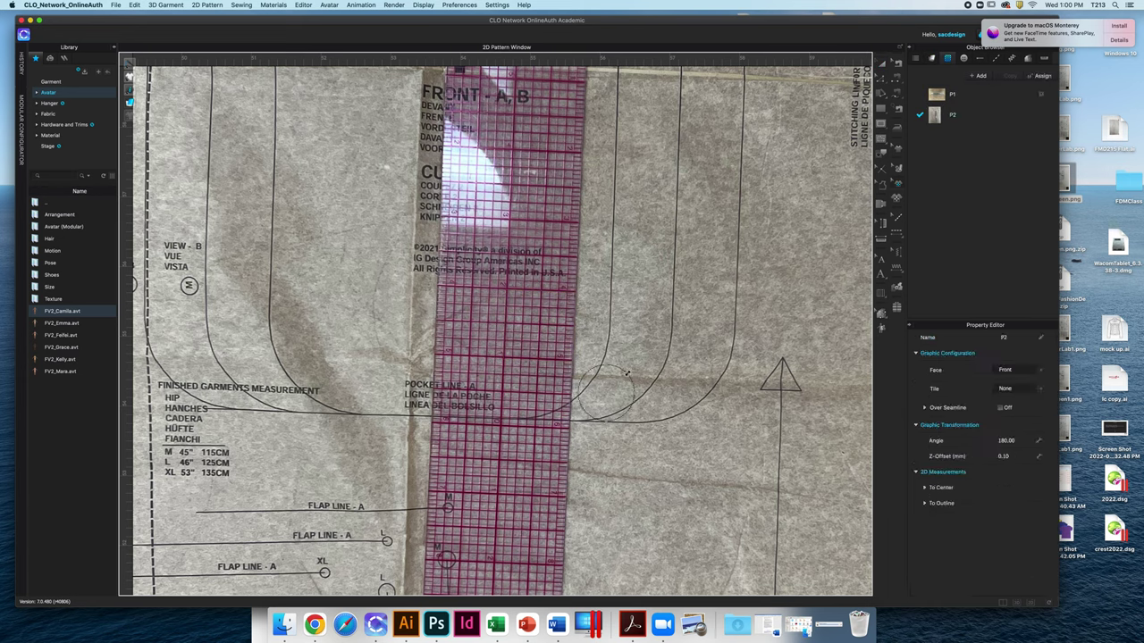
drag(629, 371, 636, 377)
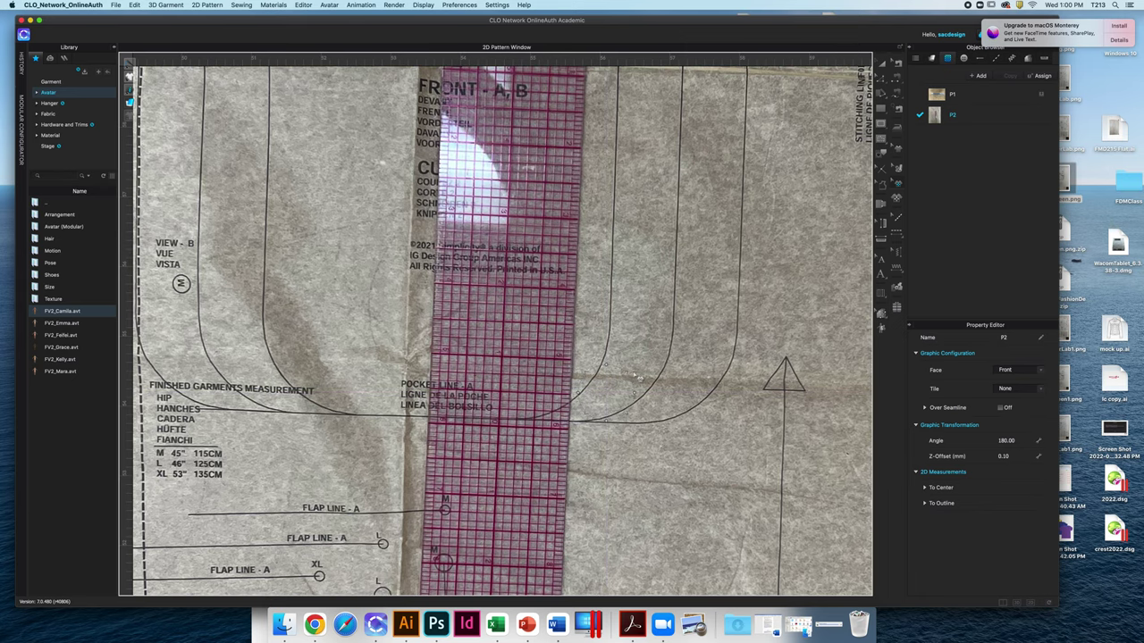
click(504, 344)
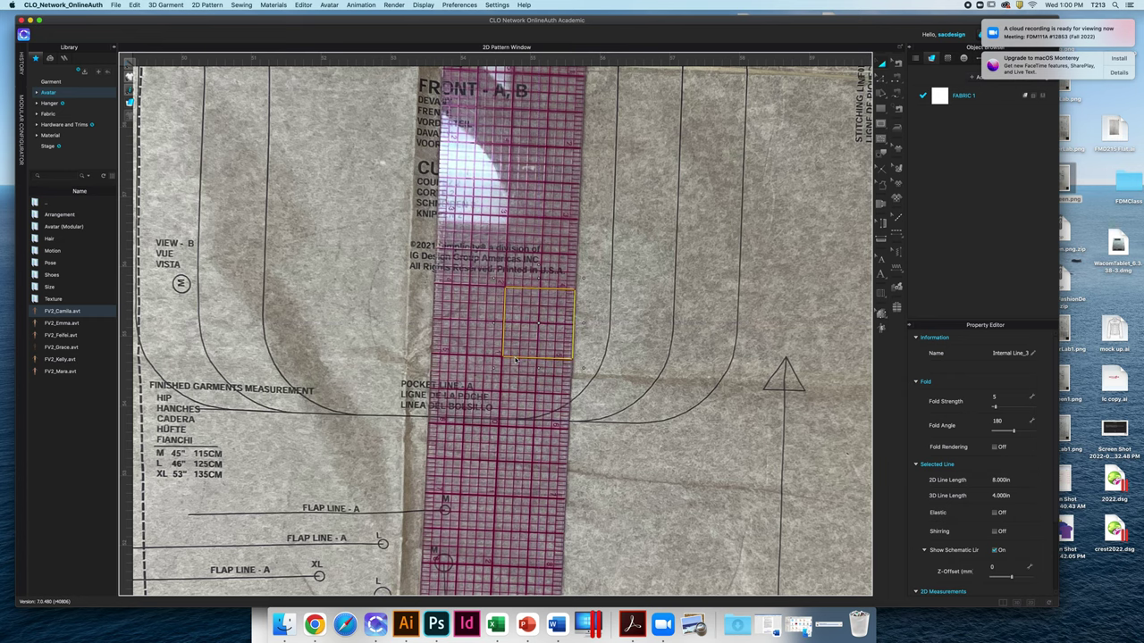
Move the P2 graphic directly below the P1 graphic, near the left edge of the large white pattern rectangle
scroll(588, 364, down, 10)
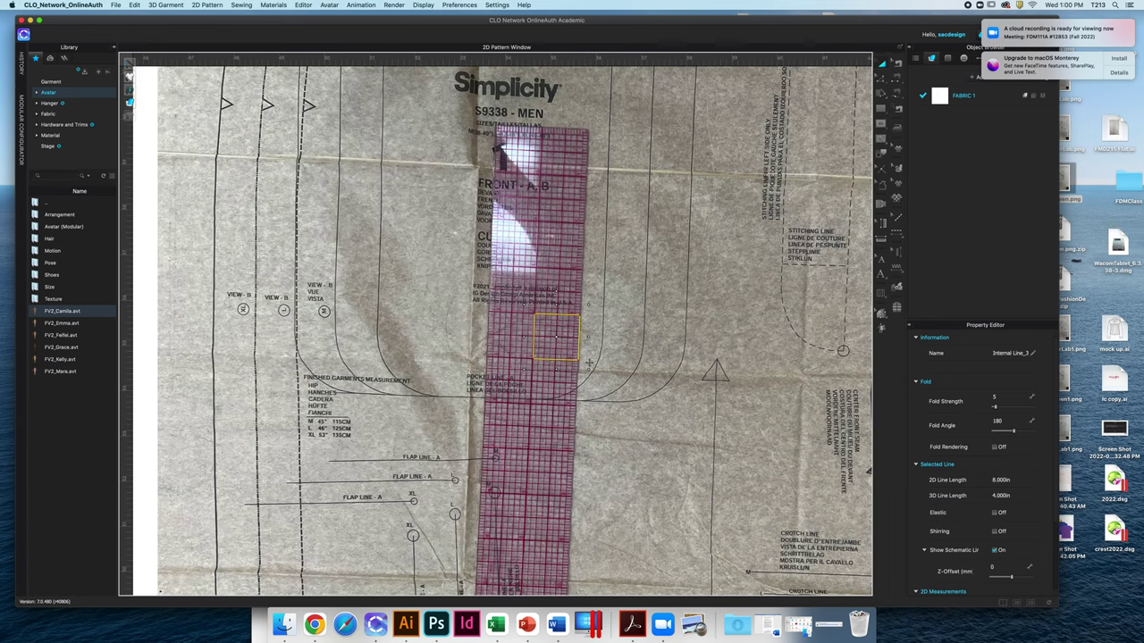
scroll(588, 363, up, 1)
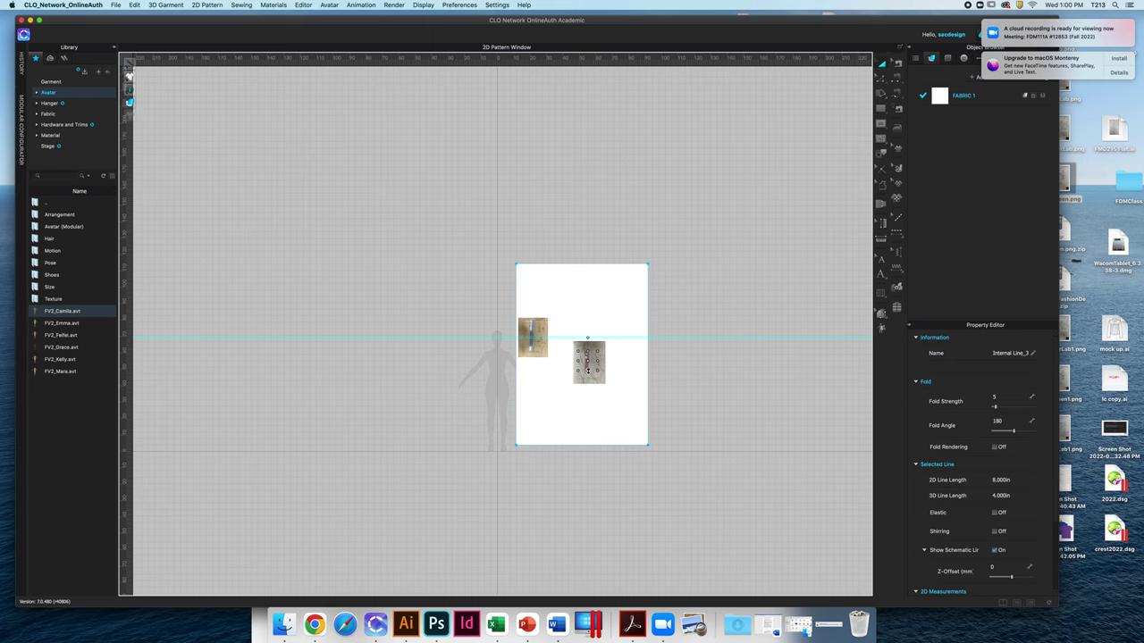
scroll(588, 371, up, 1)
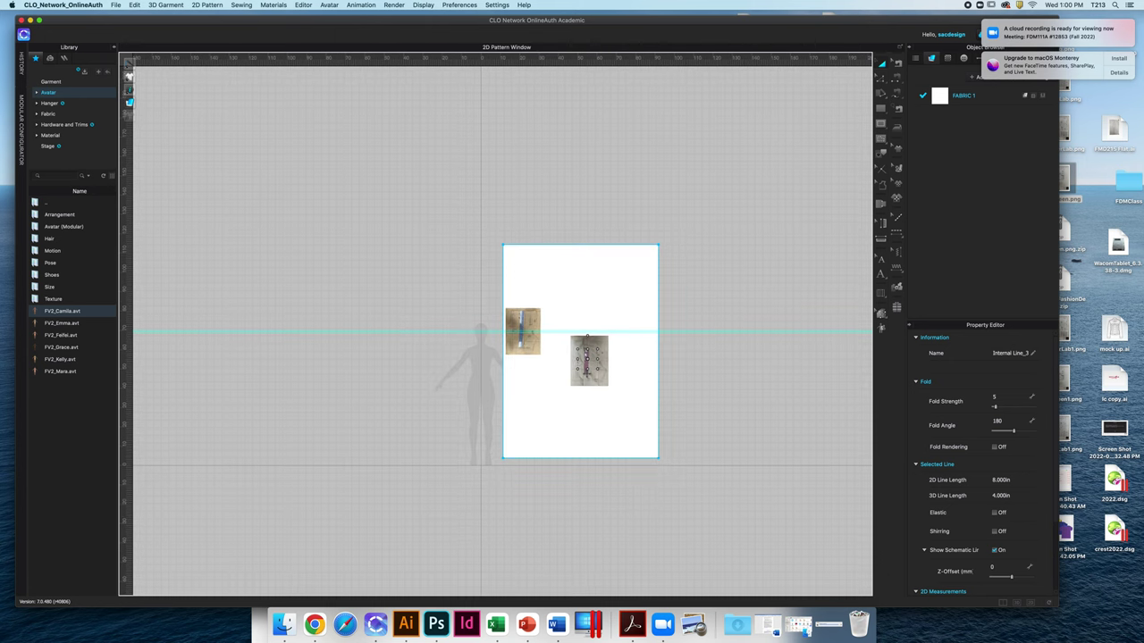
scroll(589, 371, up, 1)
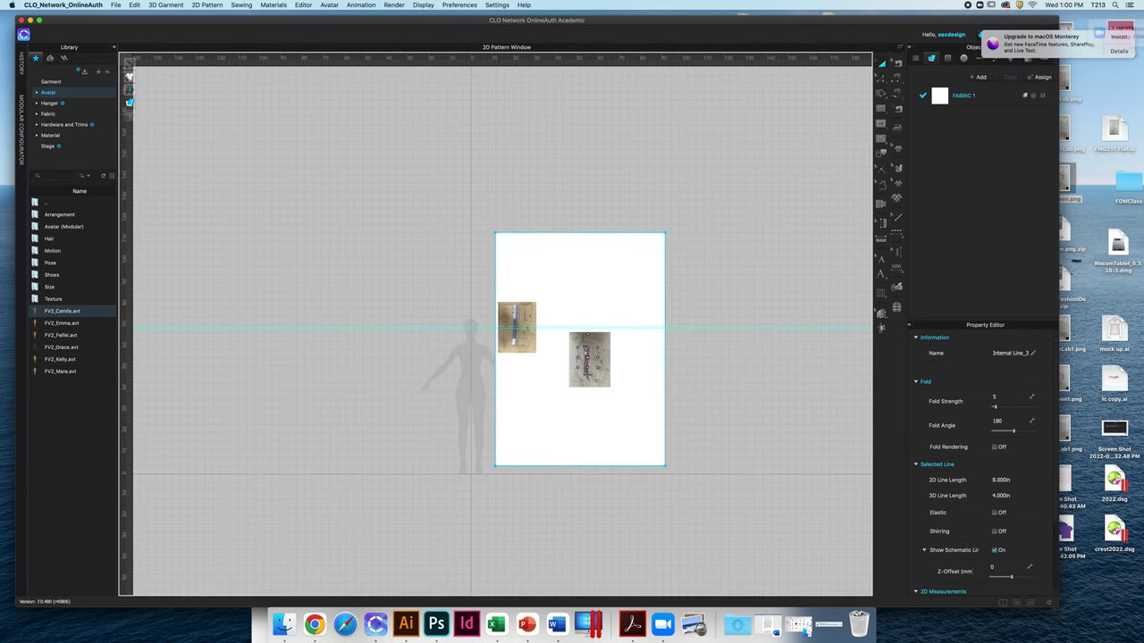
click(603, 342)
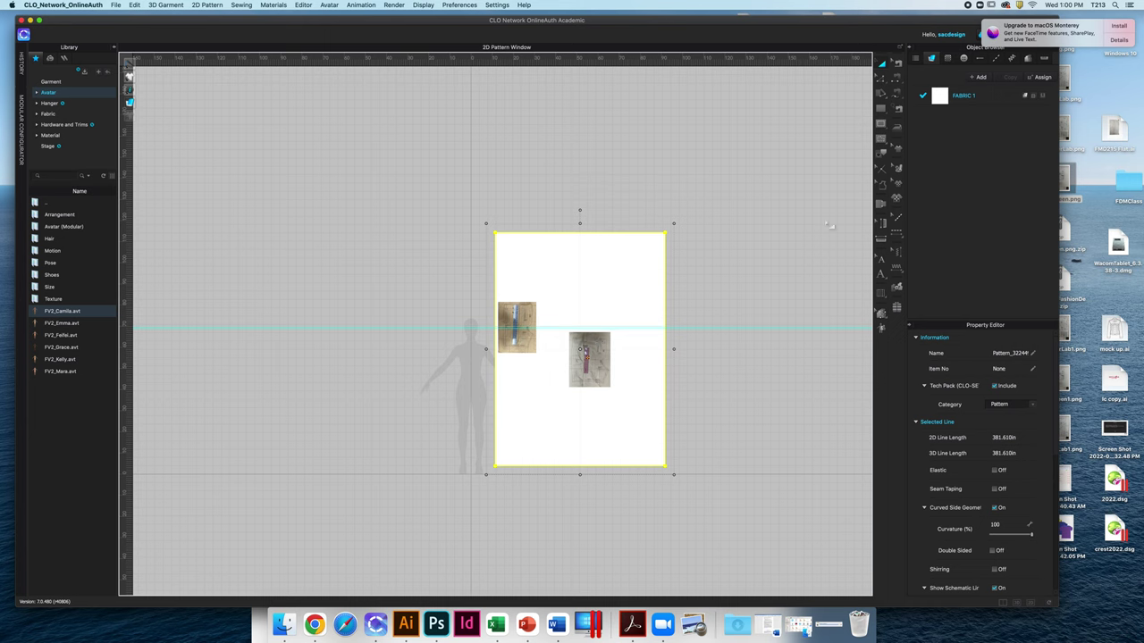
click(898, 184)
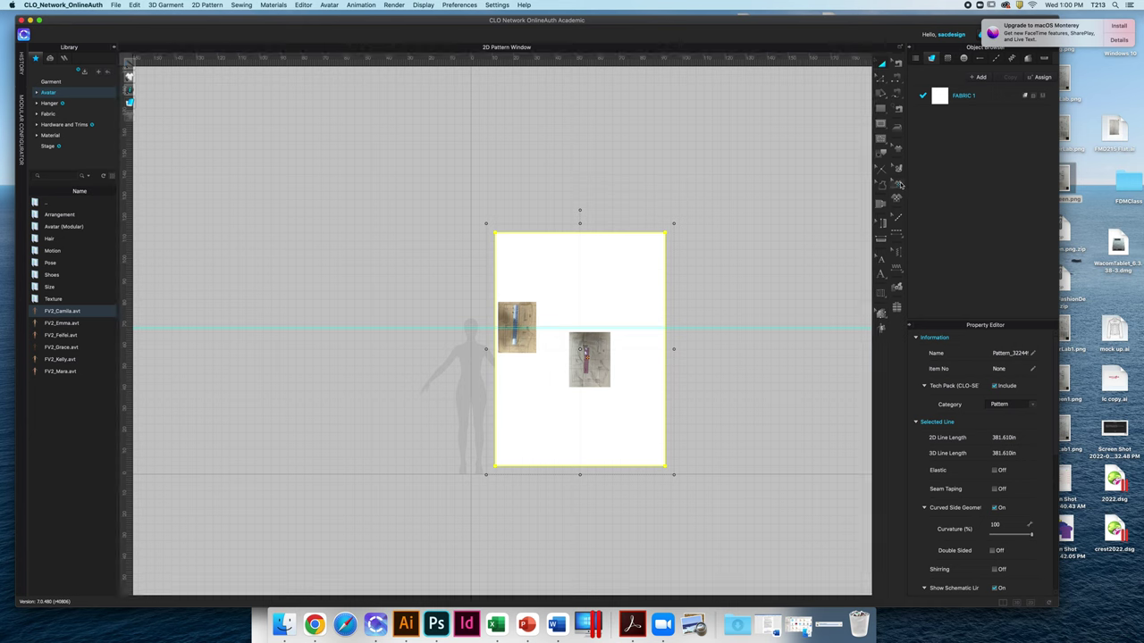
click(601, 348)
drag(601, 348, 537, 365)
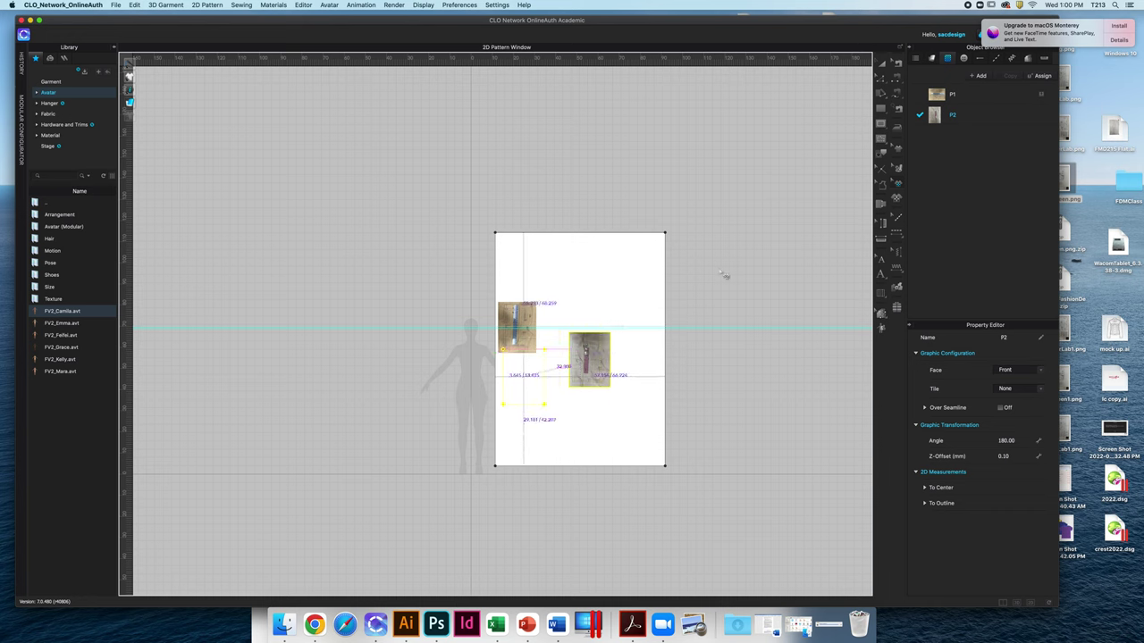
Start adding another graphic image by opening the file selection
click(897, 199)
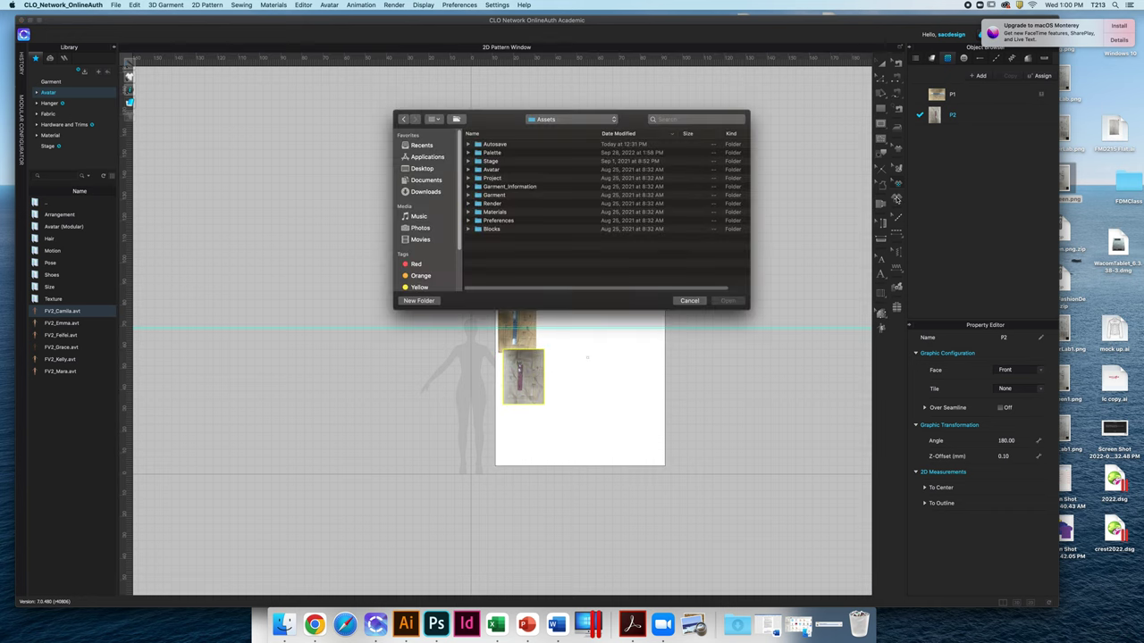